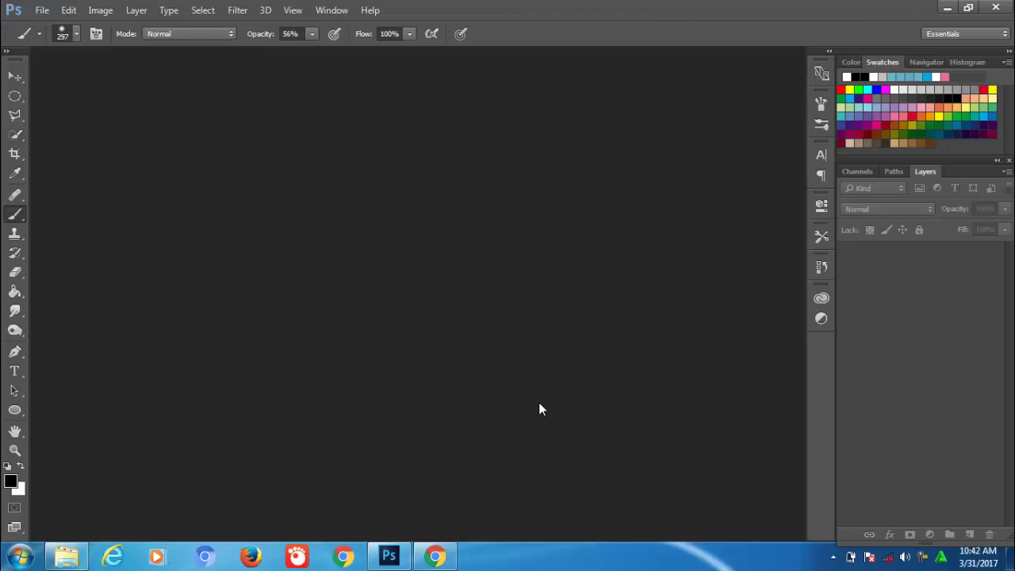
# Create a 1280 × 720 px, 200 ppi white-background document and select the Move tool.
pyautogui.click(42, 11)
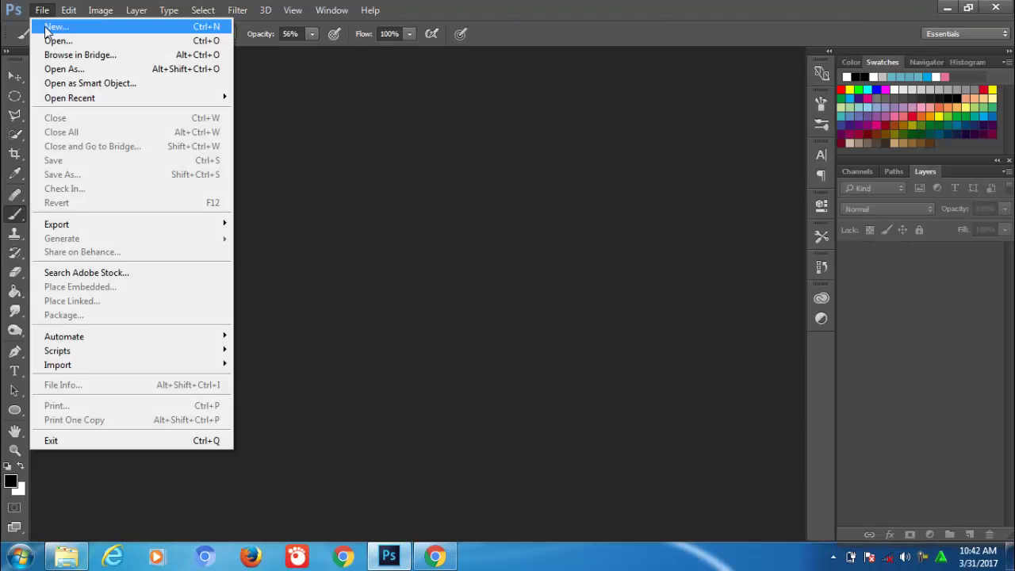
pyautogui.click(45, 24)
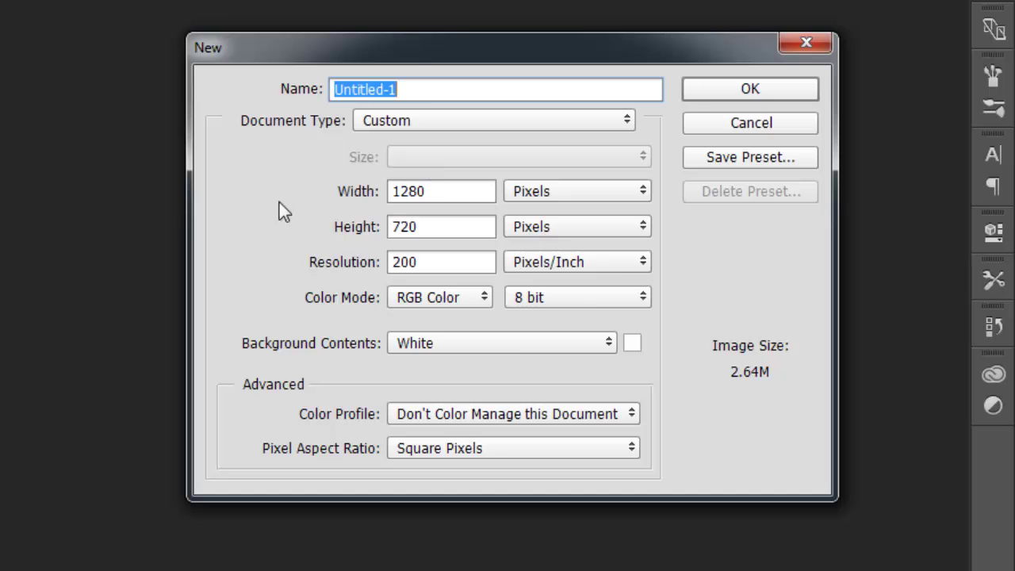
pyautogui.click(723, 91)
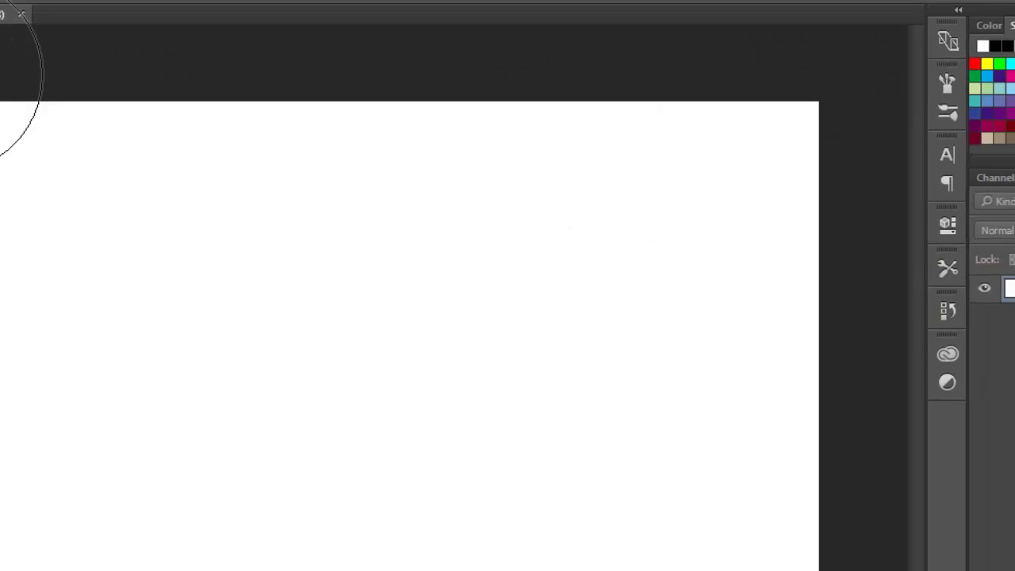
pyautogui.press('v')
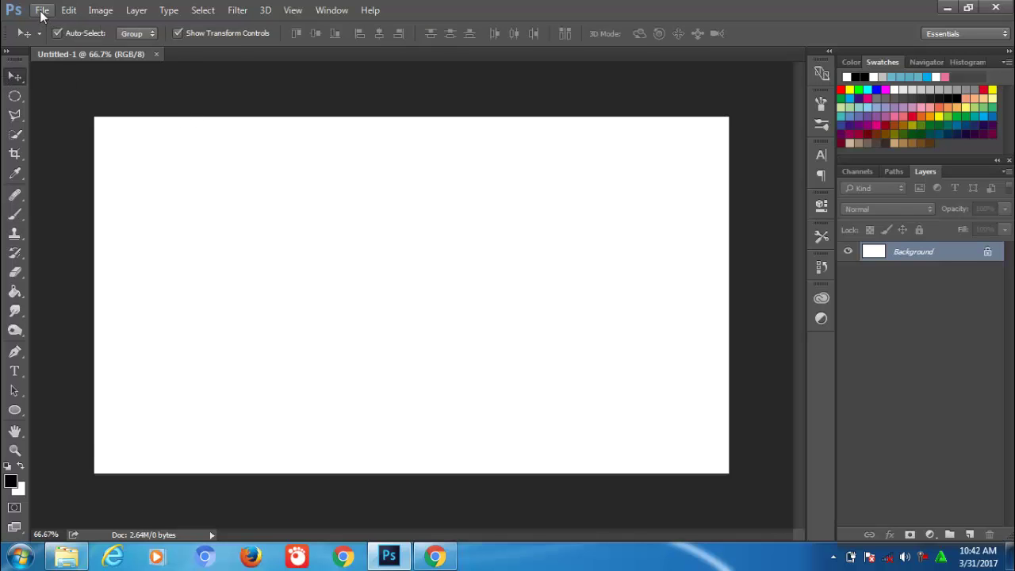
pyautogui.click(42, 11)
# Open pexels-photo-69212 from the Downloads folder.
pyautogui.click(60, 39)
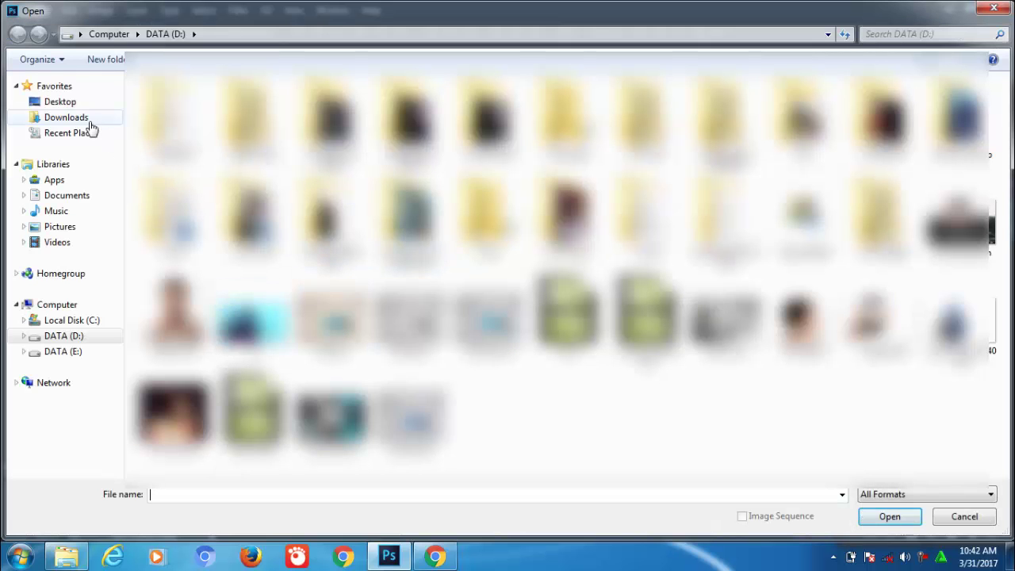
pyautogui.click(86, 119)
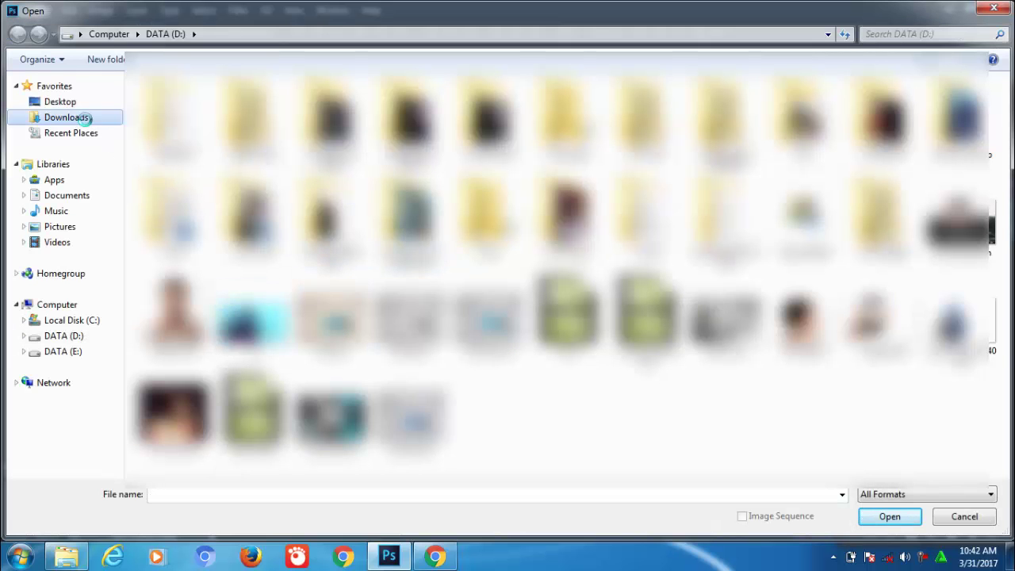
pyautogui.click(663, 143)
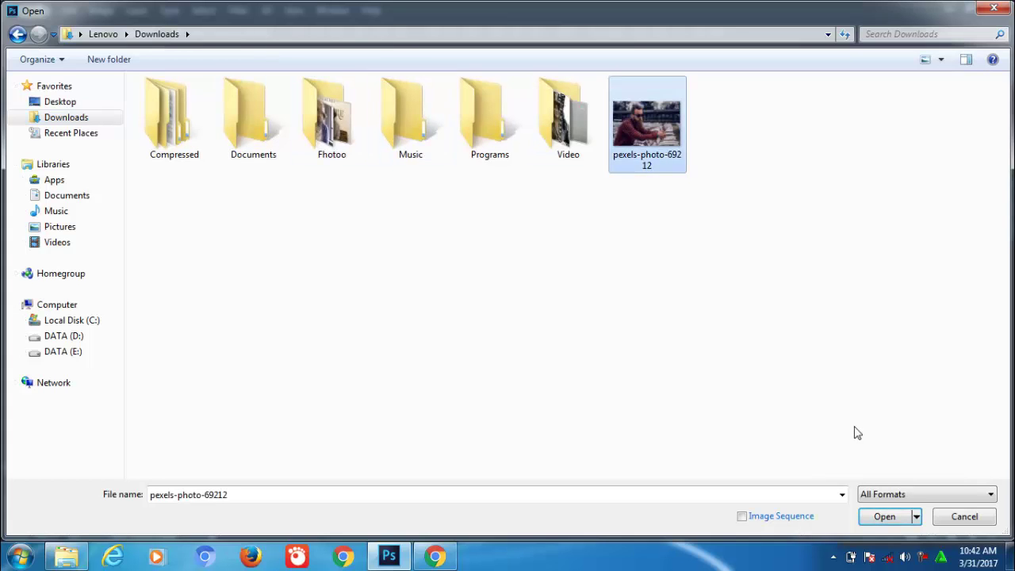
pyautogui.click(882, 520)
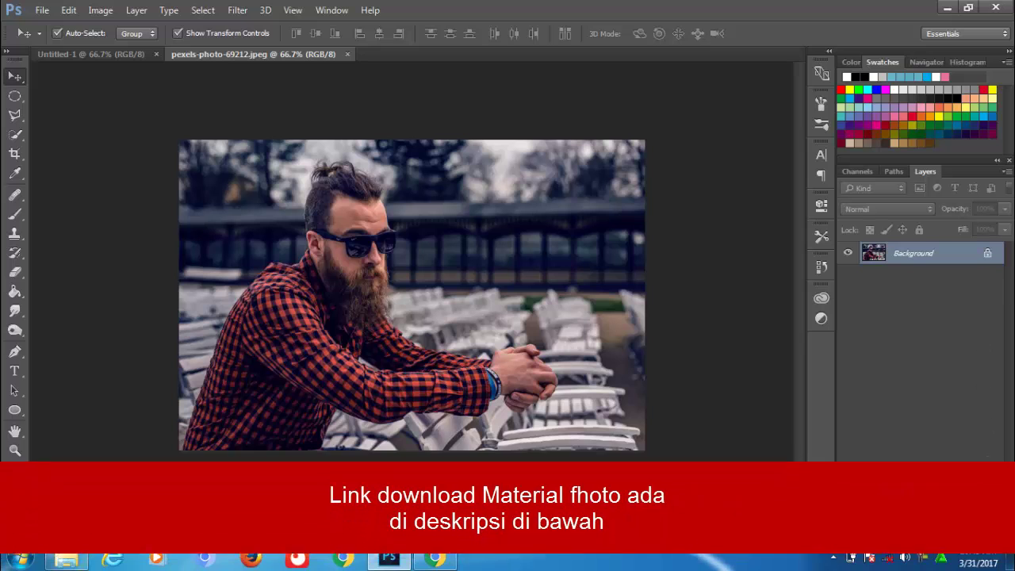
# Unlock the photo's Background and drag it into Untitled-1 as Layer 1.
pyautogui.moveTo(987, 253); pyautogui.dragTo(989, 534)
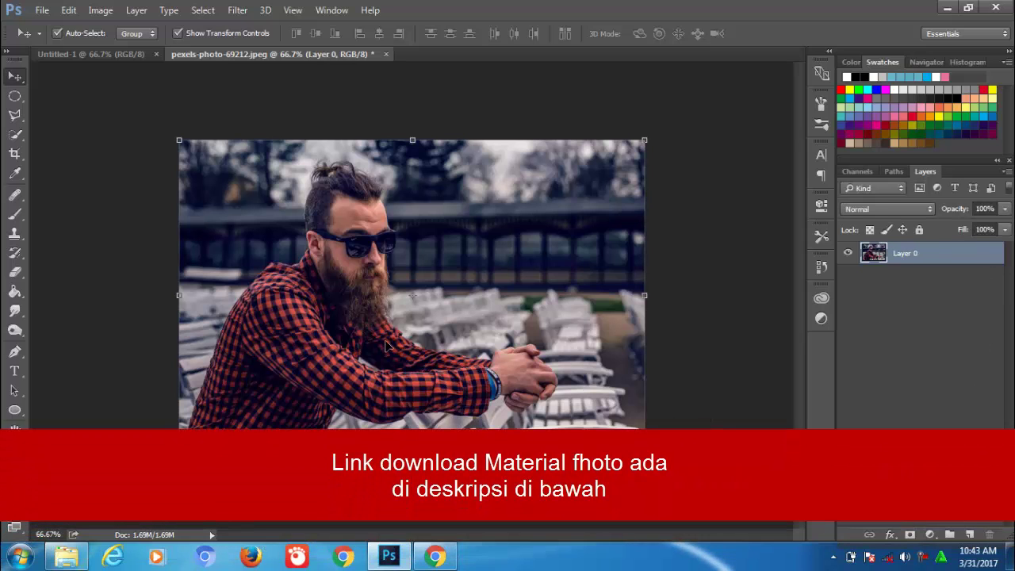
pyautogui.moveTo(161, 151); pyautogui.dragTo(242, 317)
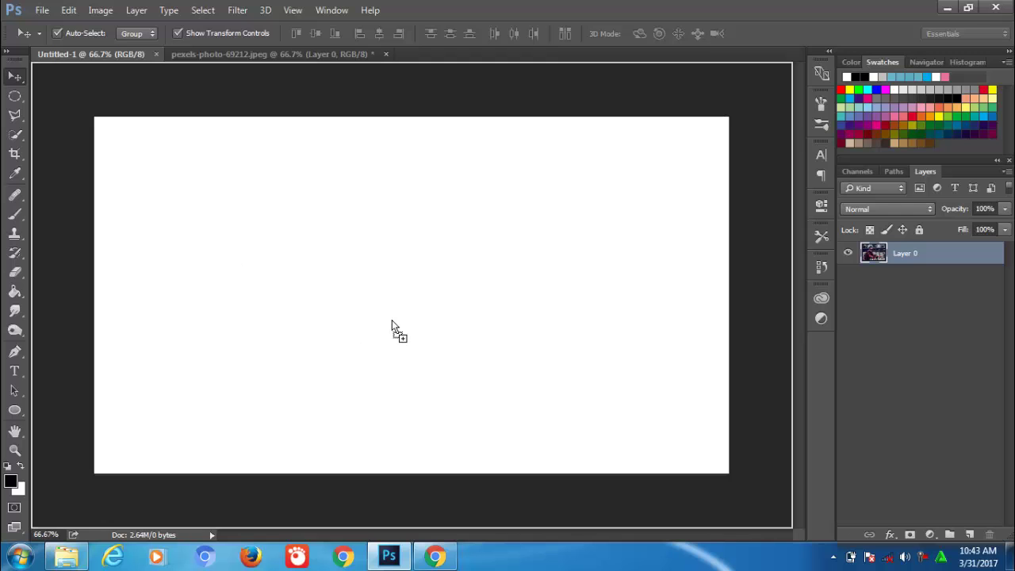
pyautogui.moveTo(392, 321); pyautogui.dragTo(392, 321)
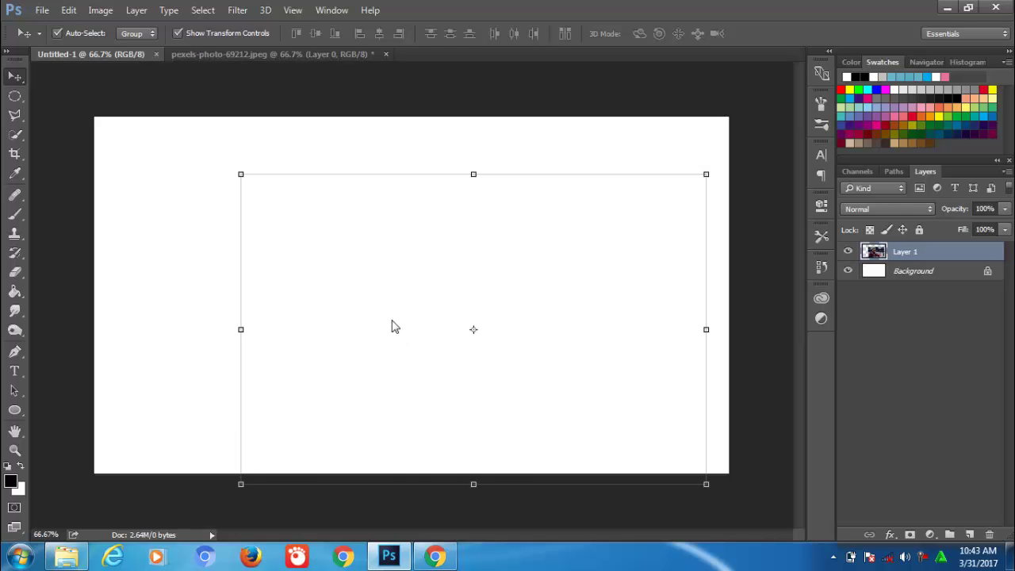
pyautogui.moveTo(553, 278); pyautogui.dragTo(409, 224)
# Scale the photo to about 185.6% × 173.5% and shift it left to frame the man.
pyautogui.hotkey('ctrl', 't')
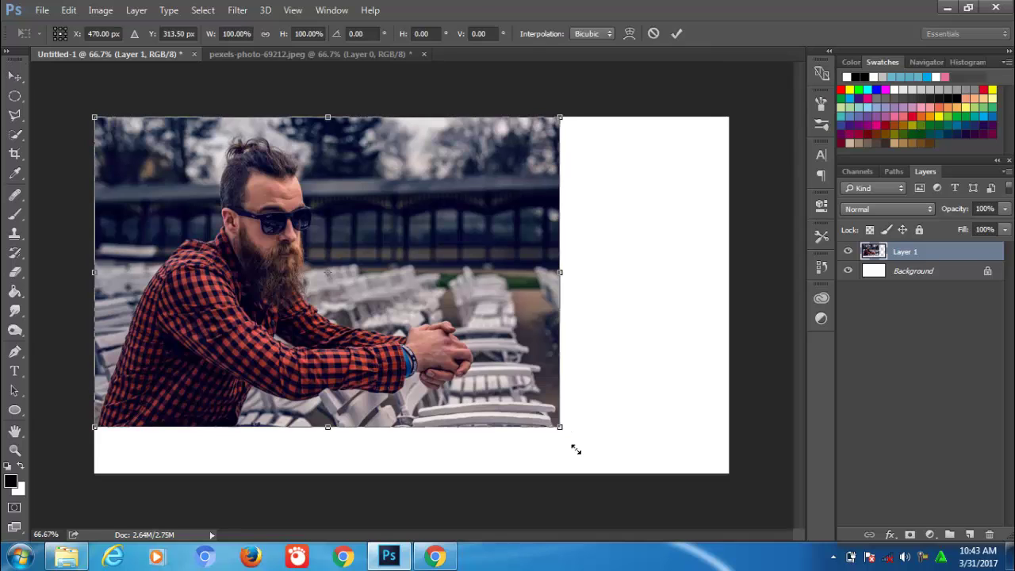
pyautogui.moveTo(576, 446); pyautogui.dragTo(659, 538)
pyautogui.moveTo(699, 567); pyautogui.dragTo(818, 567)
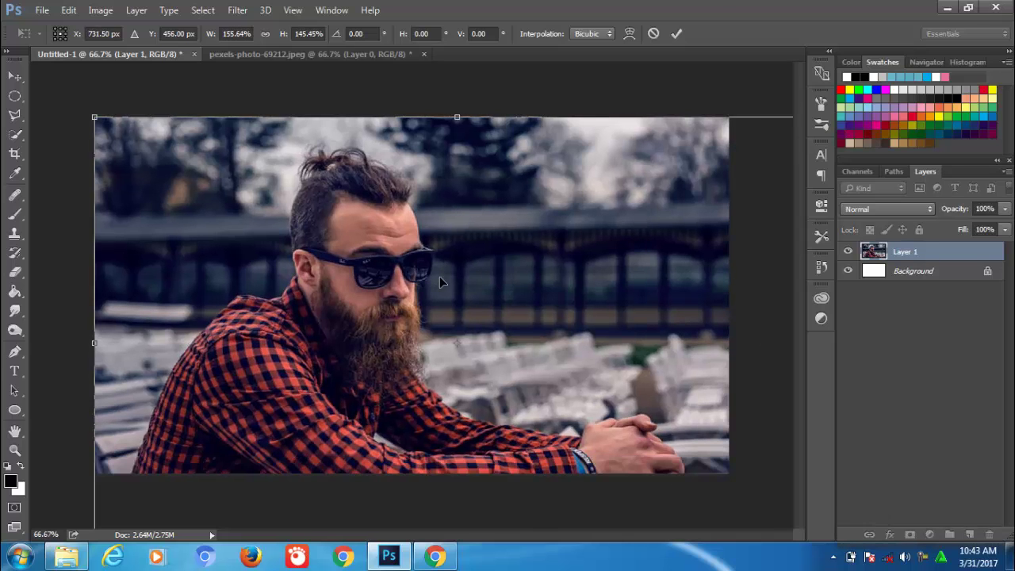
pyautogui.scroll(-2, 441, 279)
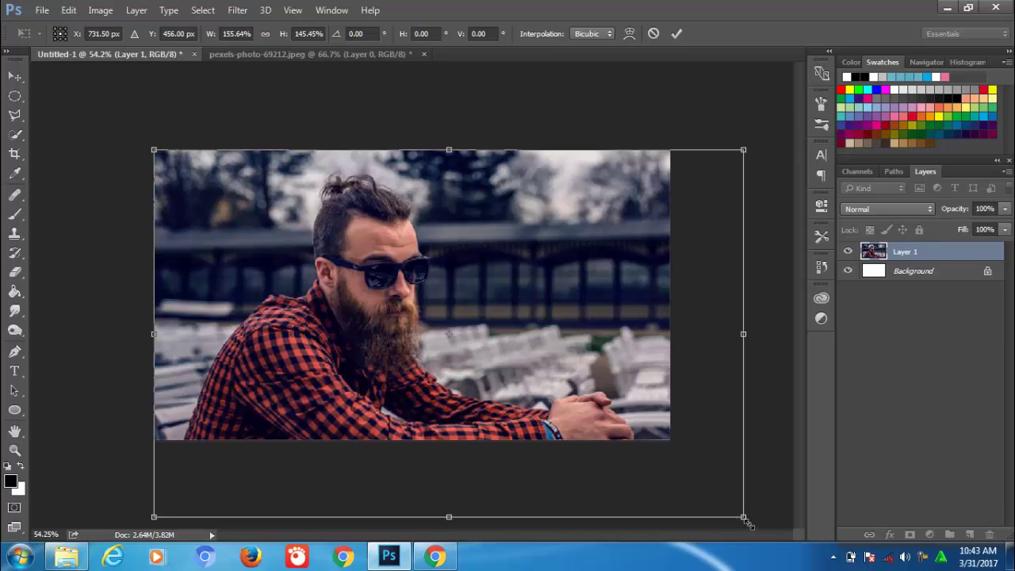
pyautogui.moveTo(762, 546); pyautogui.dragTo(870, 565)
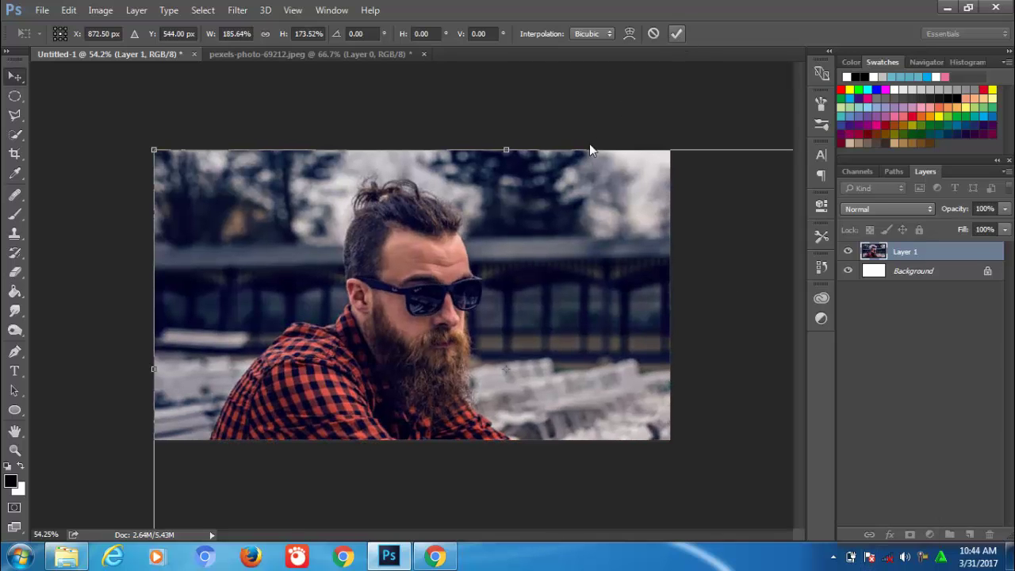
pyautogui.press('Return')
pyautogui.moveTo(542, 265); pyautogui.dragTo(497, 268)
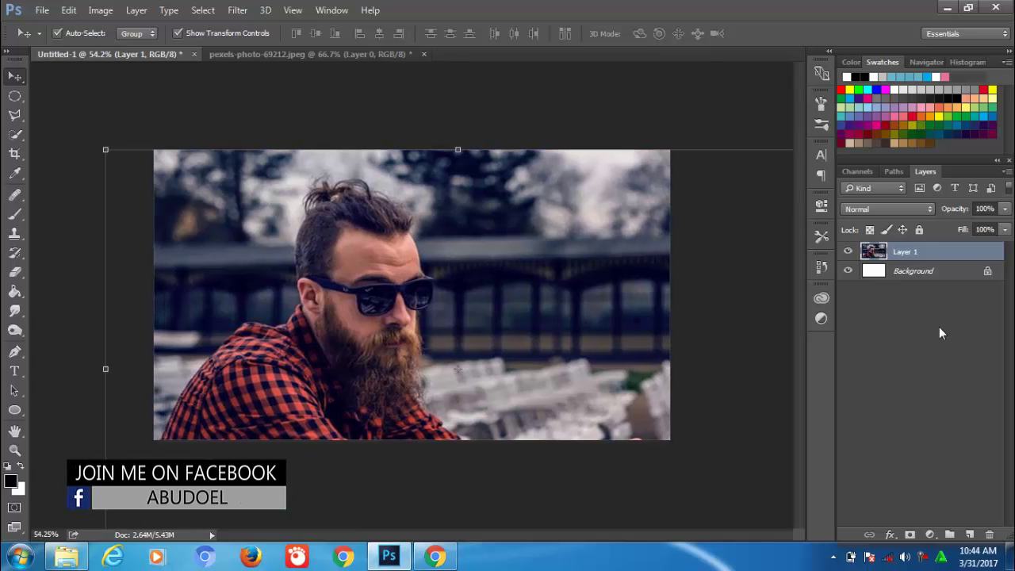
# Duplicate Layer 1 as Layer 1 copy and convert that copy to a smart object.
pyautogui.click(939, 328)
pyautogui.click(901, 254)
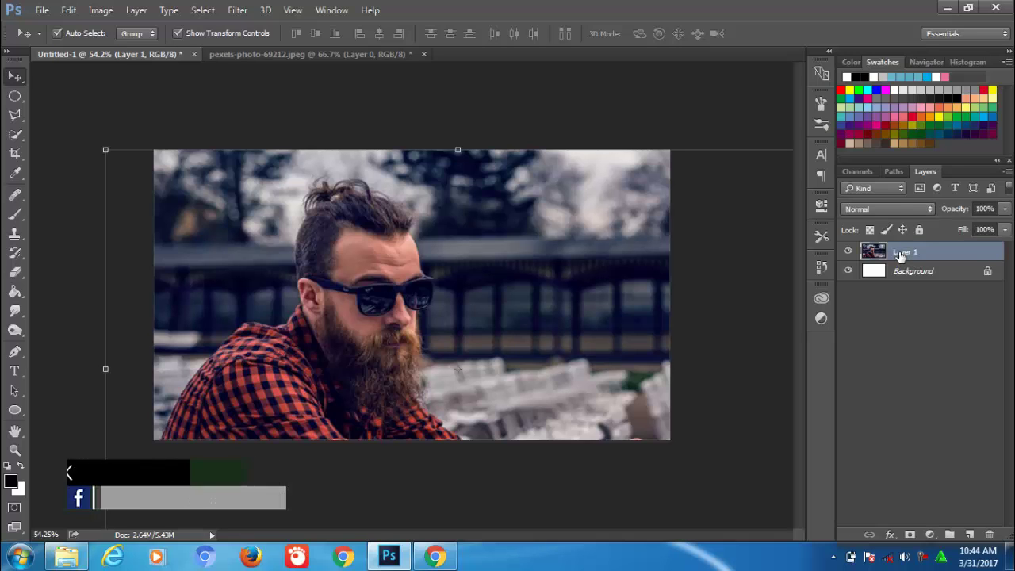
pyautogui.rightClick(898, 253)
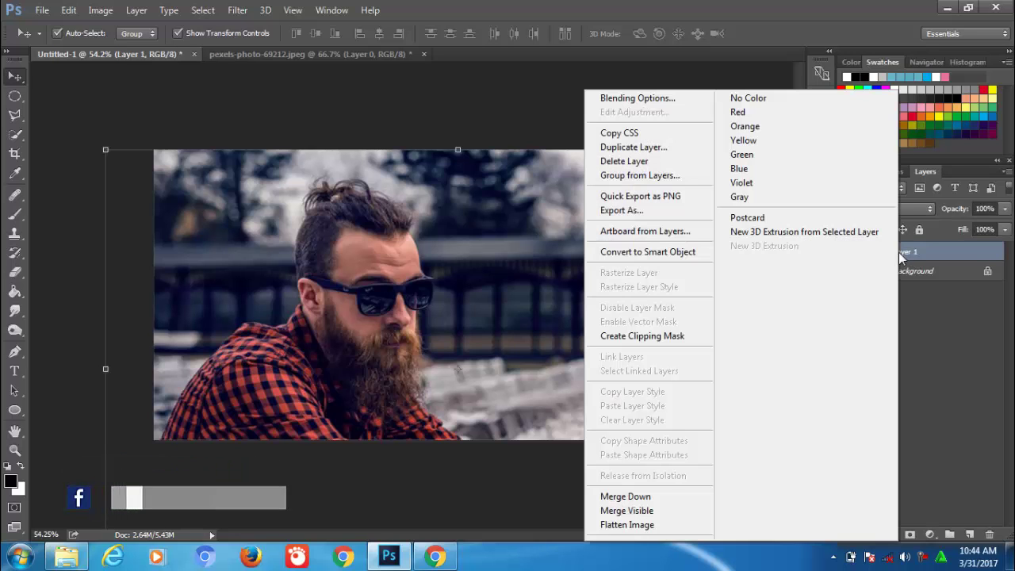
pyautogui.click(634, 148)
pyautogui.click(638, 168)
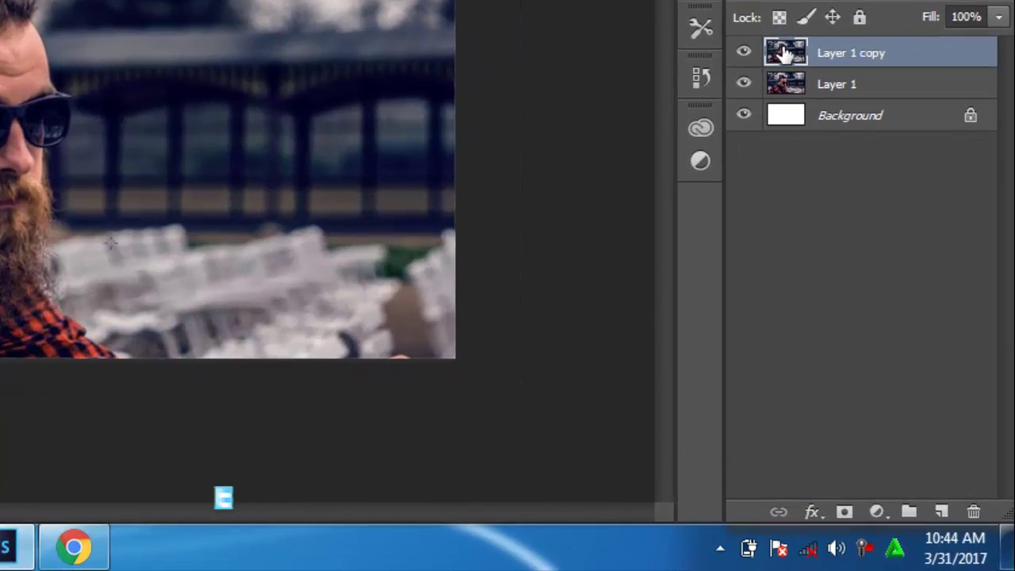
pyautogui.rightClick(825, 58)
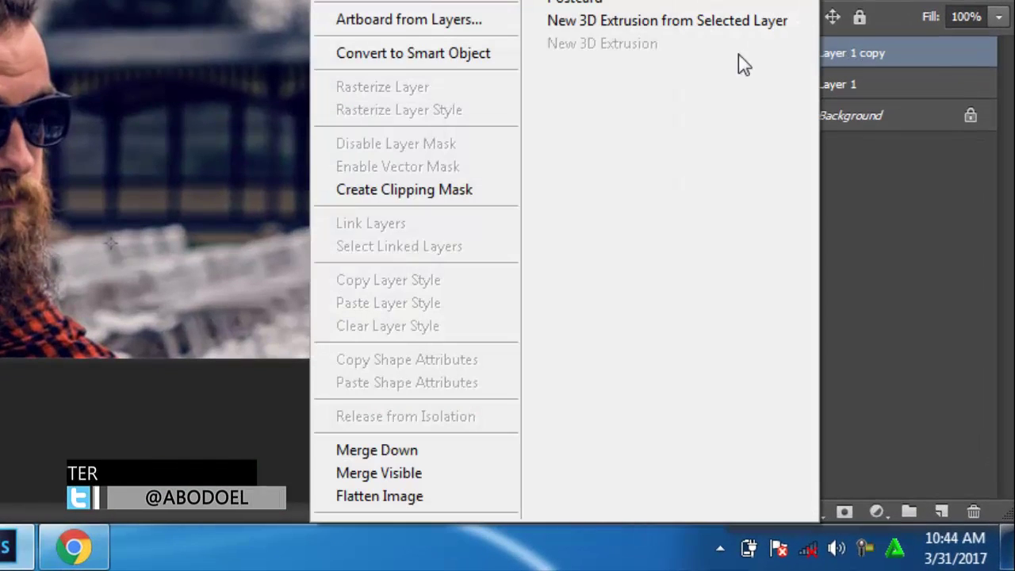
pyautogui.click(447, 56)
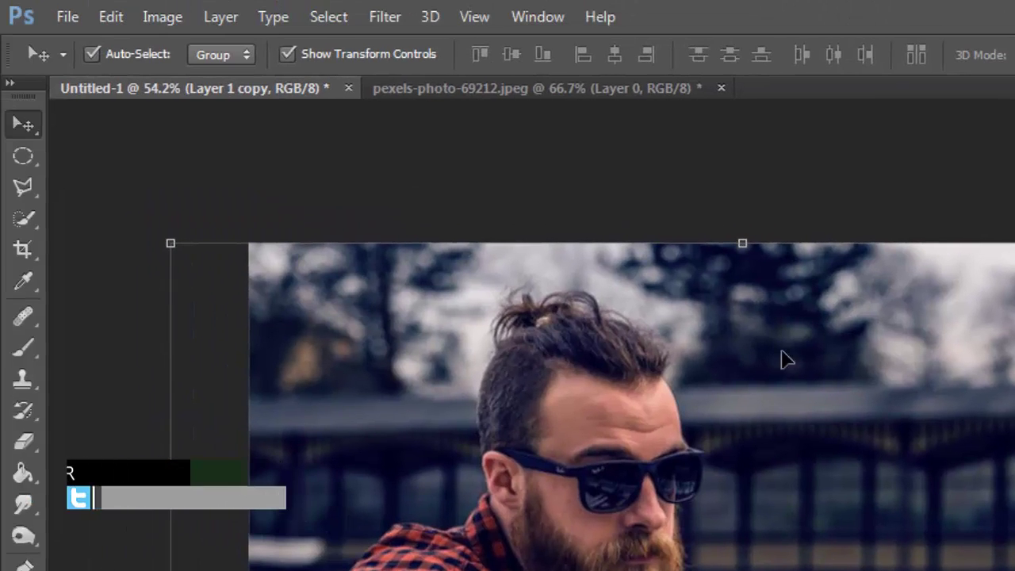
# Apply a Threshold at level 56 to Layer 1 copy for stark black and white.
pyautogui.click(164, 19)
pyautogui.moveTo(198, 77)
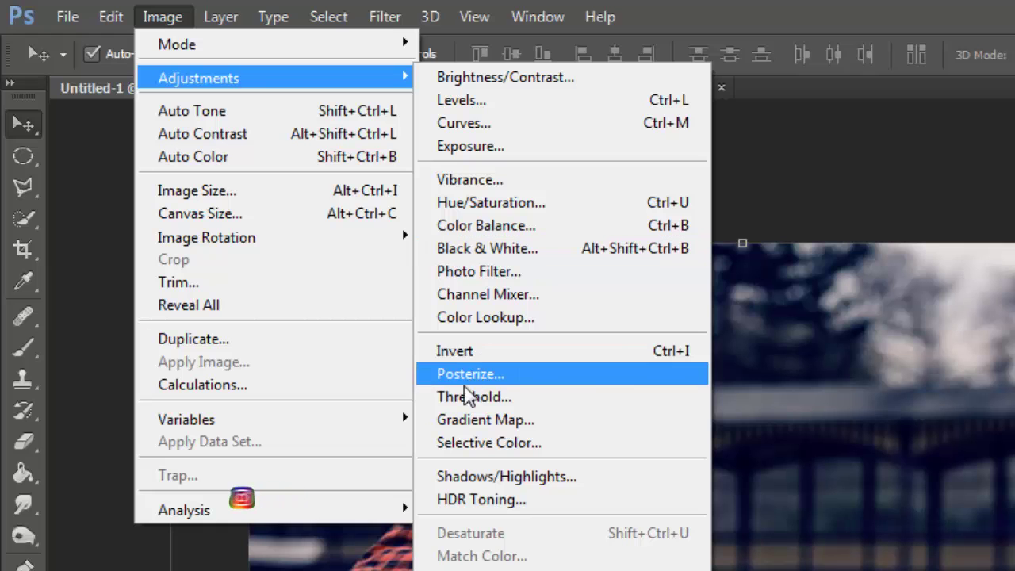
pyautogui.click(515, 403)
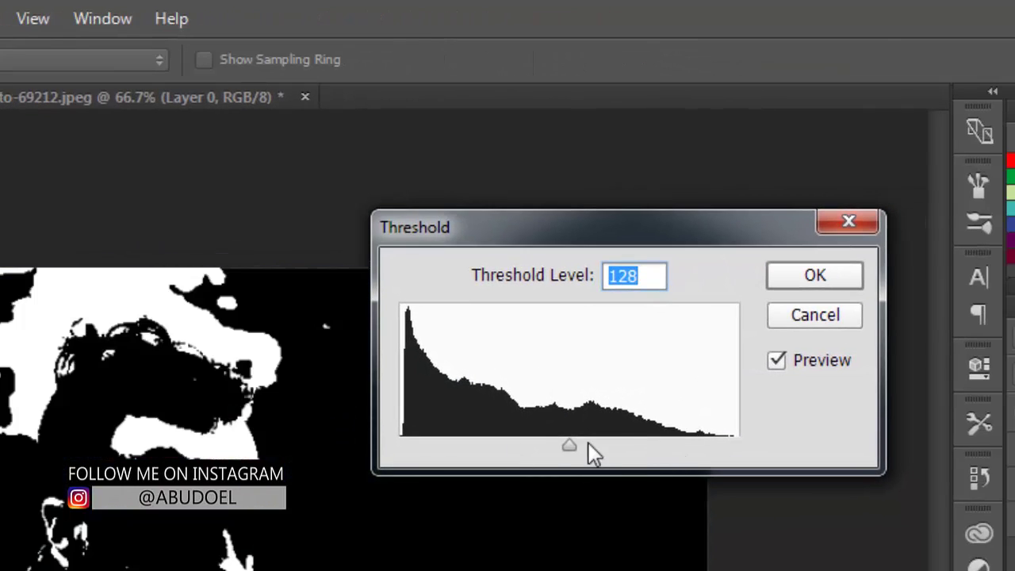
pyautogui.moveTo(565, 443)
pyautogui.mouseDown()
pyautogui.moveTo(466, 442)
pyautogui.moveTo(476, 444)
pyautogui.mouseUp()
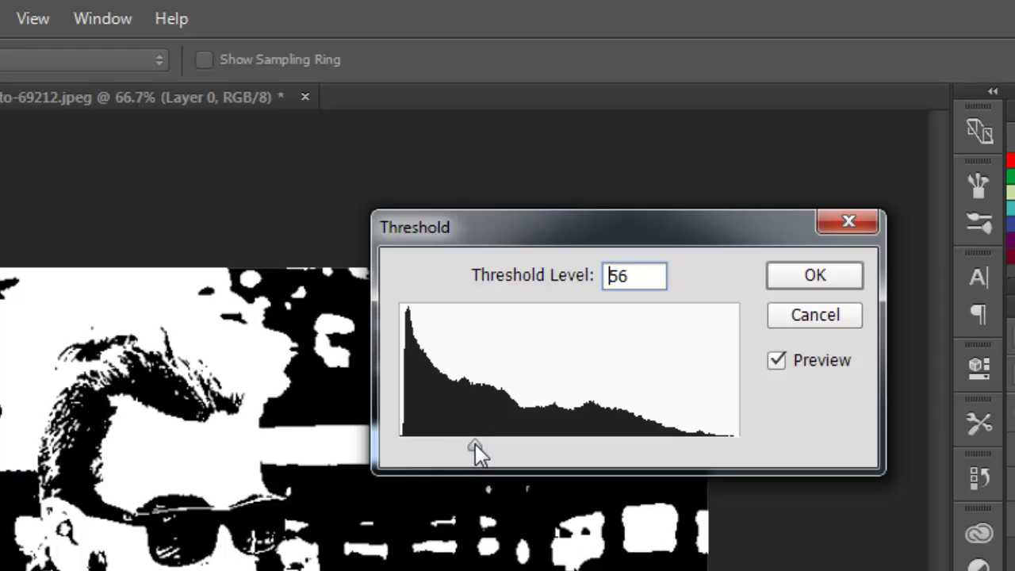
pyautogui.click(809, 278)
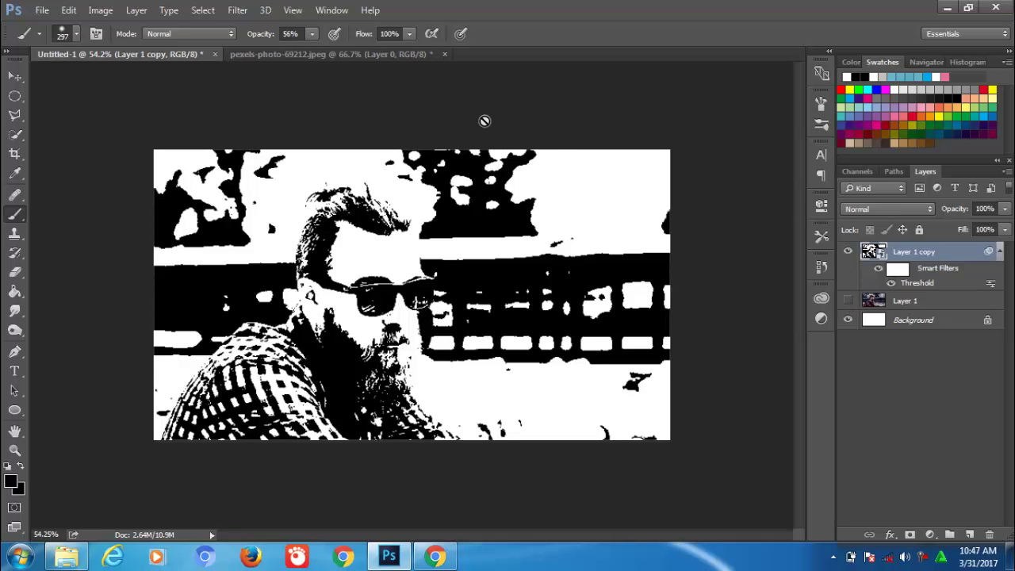
# Select sampled colours via Color Range with lowered fuzziness and add a layer mask from it.
pyautogui.click(15, 76)
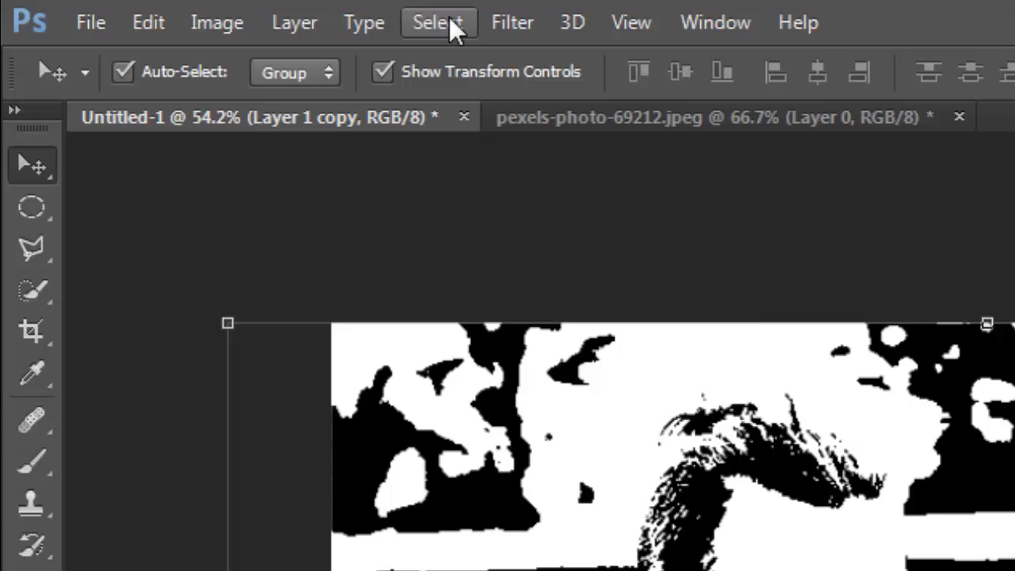
pyautogui.click(205, 10)
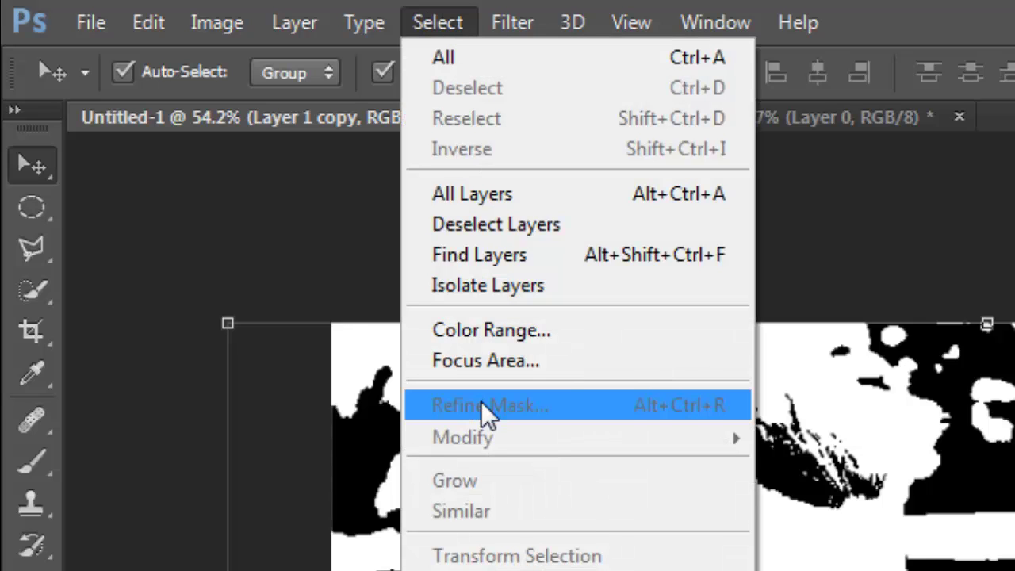
pyautogui.click(579, 335)
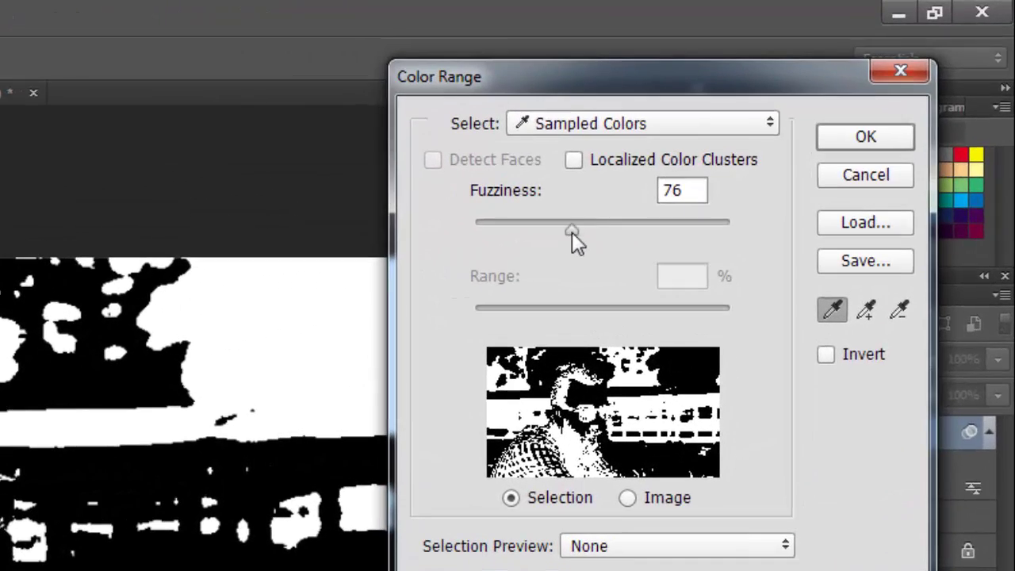
pyautogui.moveTo(572, 232); pyautogui.dragTo(558, 231)
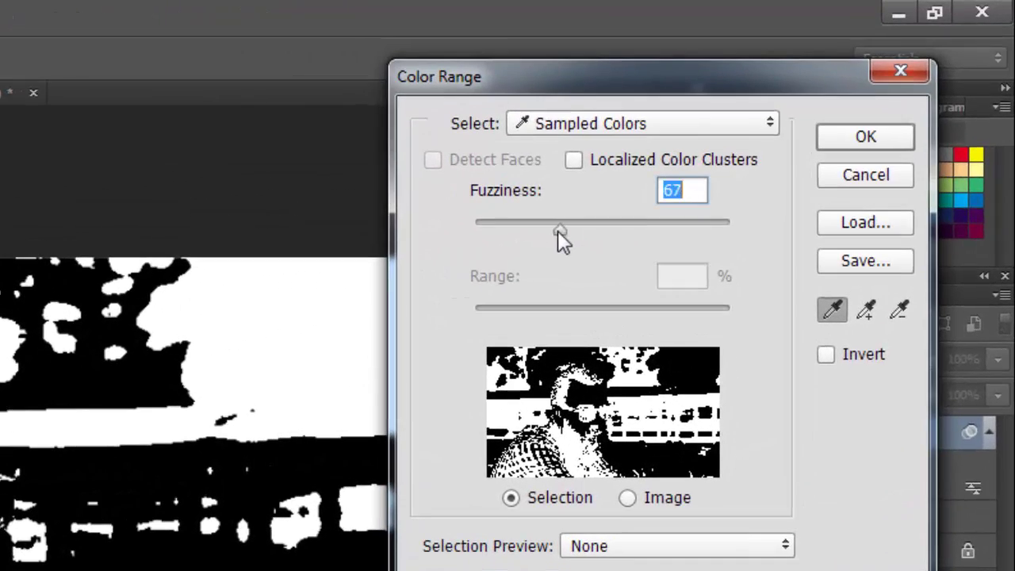
pyautogui.click(849, 147)
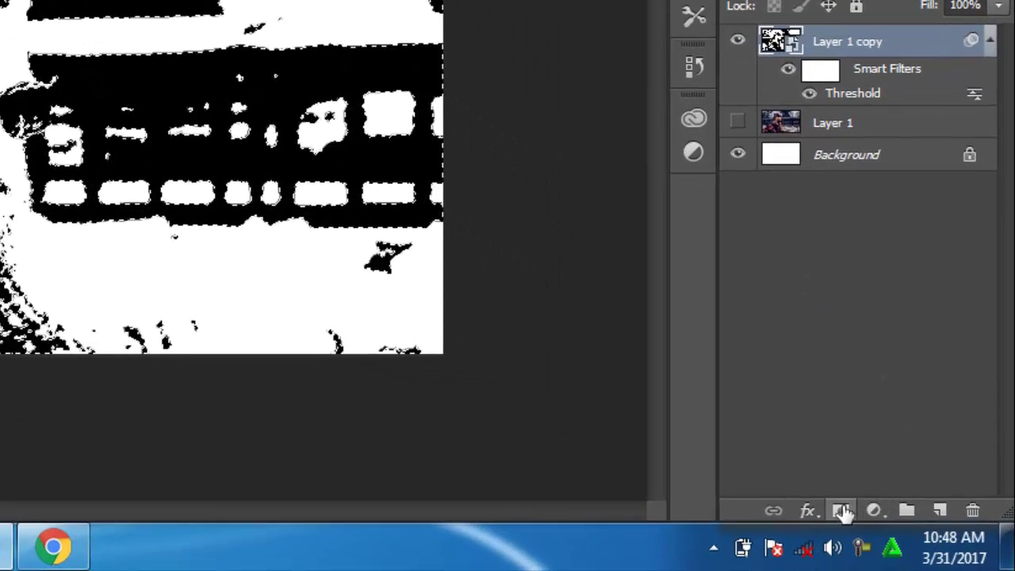
pyautogui.click(910, 534)
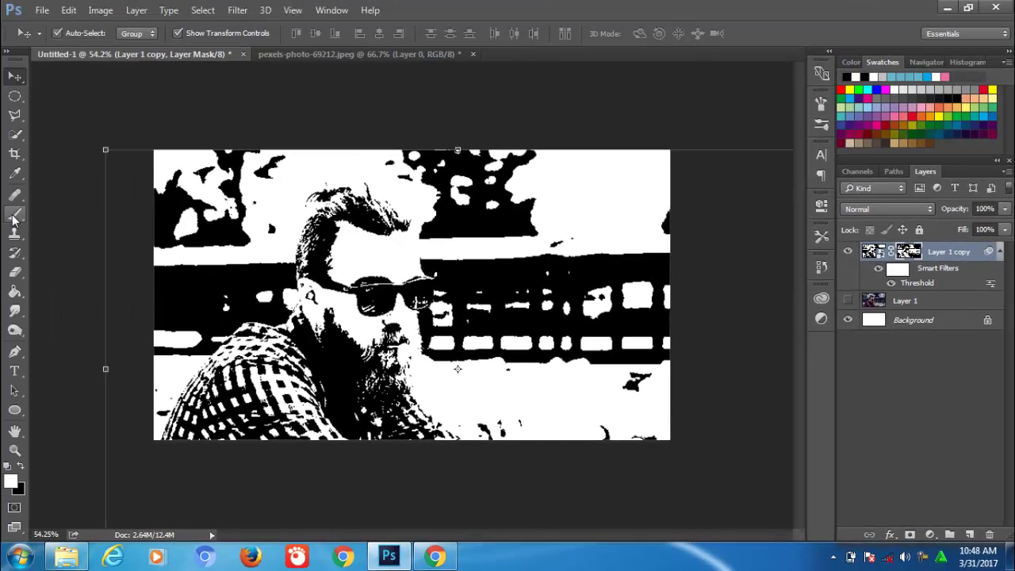
# Brush the mask at 100% opacity to clear black blobs top-left, right side and beside the head.
pyautogui.press('b')
pyautogui.moveTo(219, 219)
pyautogui.mouseDown()
pyautogui.moveTo(158, 193)
pyautogui.moveTo(147, 240)
pyautogui.mouseUp()
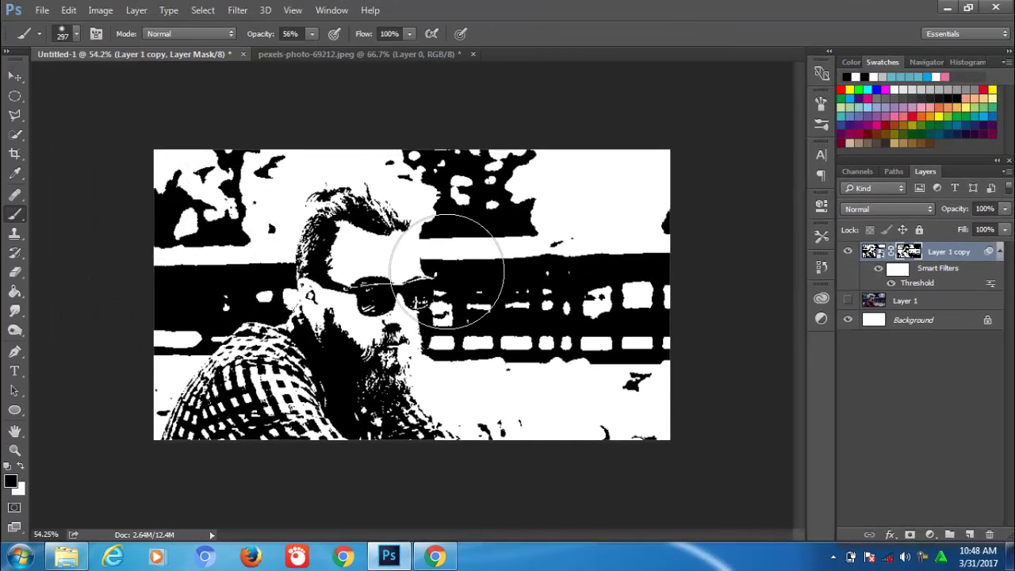
pyautogui.moveTo(446, 270)
pyautogui.mouseDown()
pyautogui.moveTo(517, 214)
pyautogui.moveTo(563, 238)
pyautogui.moveTo(579, 295)
pyautogui.moveTo(652, 275)
pyautogui.moveTo(662, 232)
pyautogui.mouseUp()
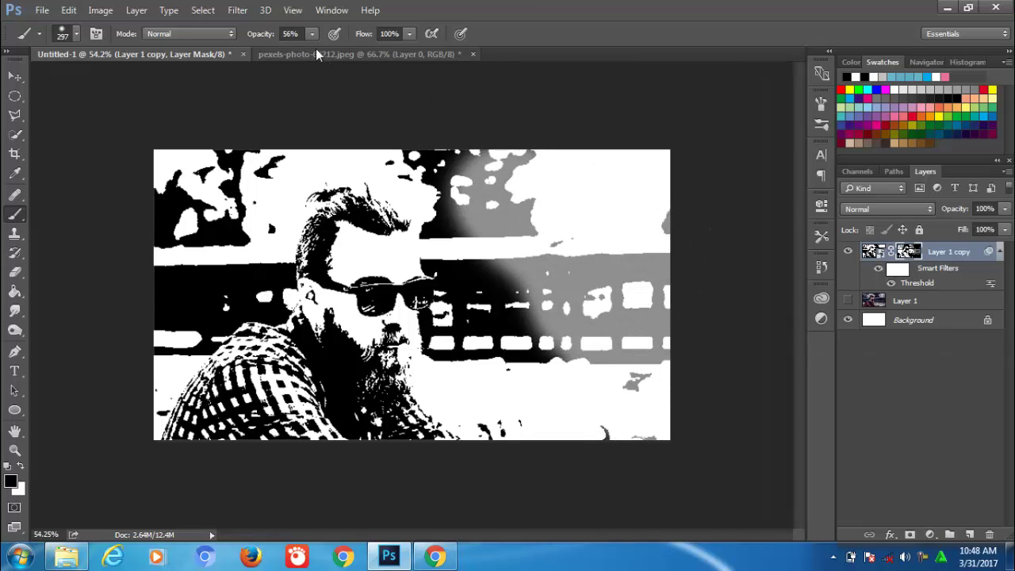
pyautogui.moveTo(313, 38); pyautogui.dragTo(358, 52)
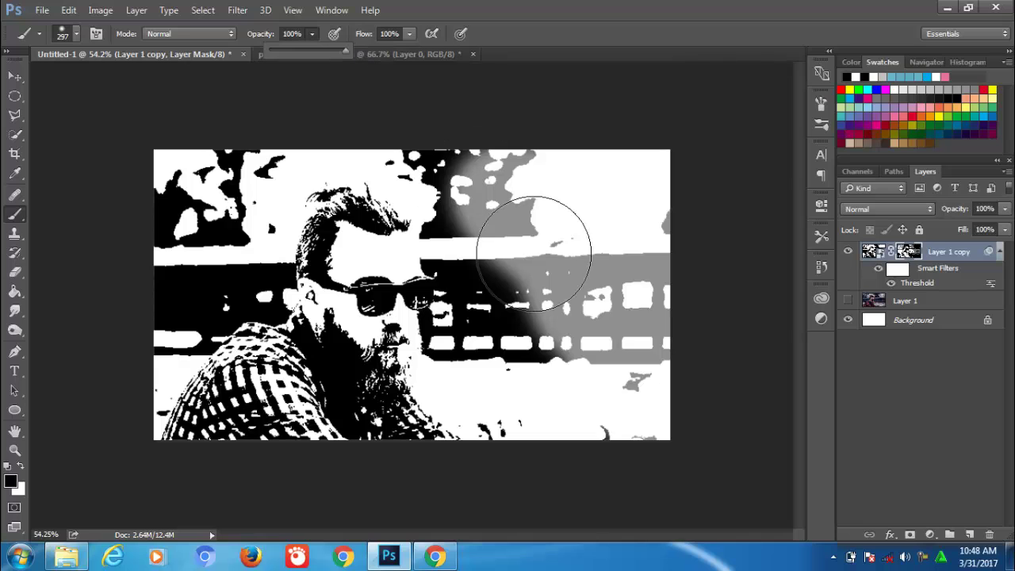
pyautogui.moveTo(533, 254)
pyautogui.mouseDown()
pyautogui.moveTo(611, 317)
pyautogui.moveTo(664, 199)
pyautogui.moveTo(653, 318)
pyautogui.mouseUp()
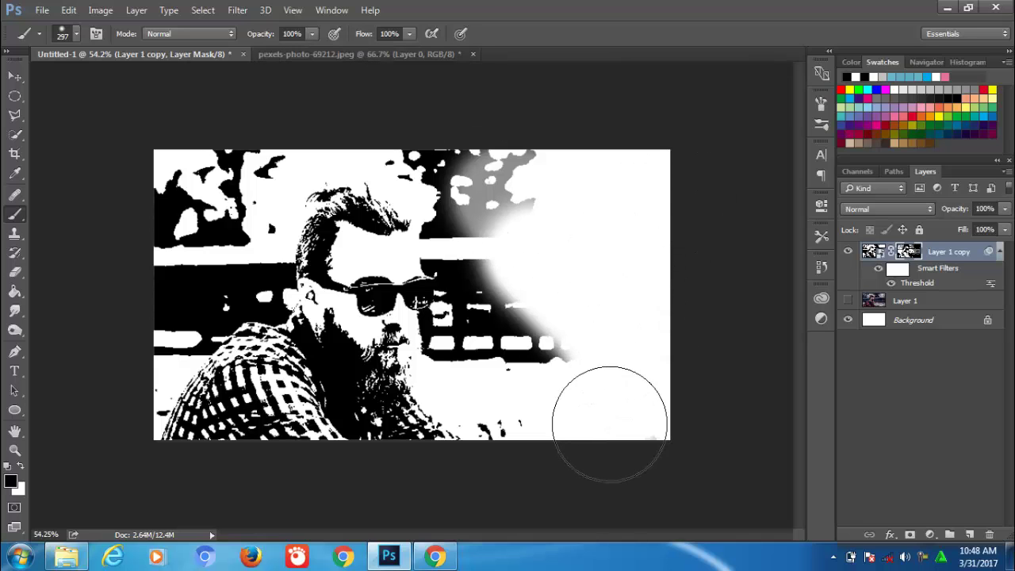
pyautogui.moveTo(610, 424)
pyautogui.mouseDown()
pyautogui.moveTo(555, 374)
pyautogui.moveTo(512, 376)
pyautogui.moveTo(519, 385)
pyautogui.moveTo(540, 306)
pyautogui.moveTo(544, 182)
pyautogui.moveTo(481, 125)
pyautogui.moveTo(449, 113)
pyautogui.moveTo(494, 234)
pyautogui.moveTo(497, 318)
pyautogui.moveTo(521, 362)
pyautogui.mouseUp()
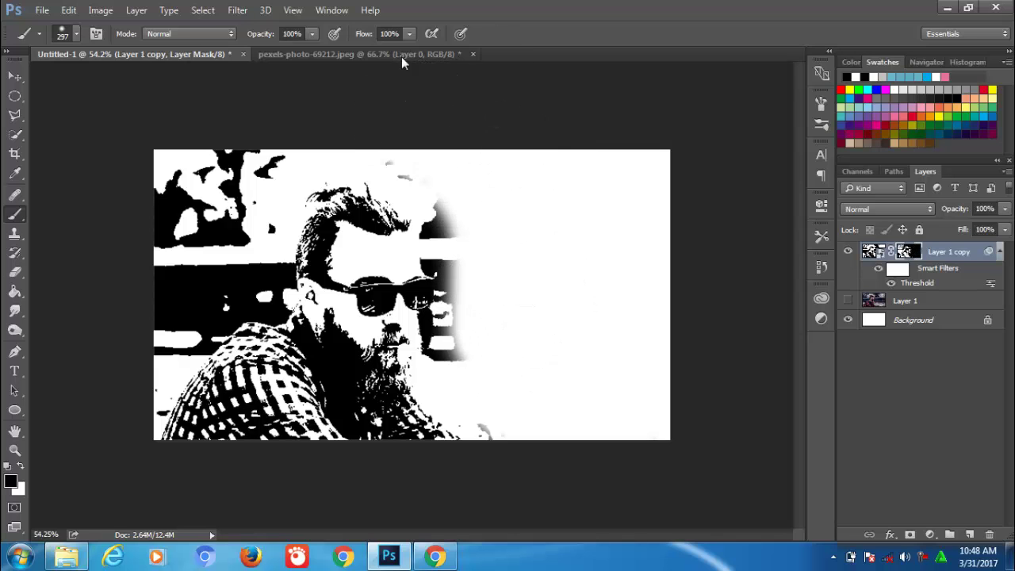
pyautogui.moveTo(265, 109); pyautogui.dragTo(113, 374)
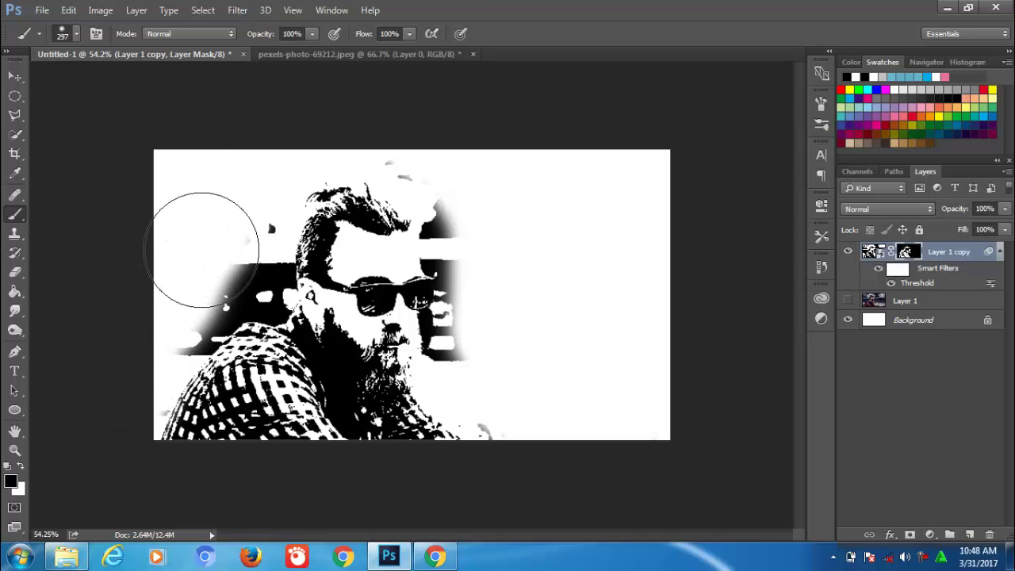
pyautogui.moveTo(205, 249); pyautogui.dragTo(233, 204)
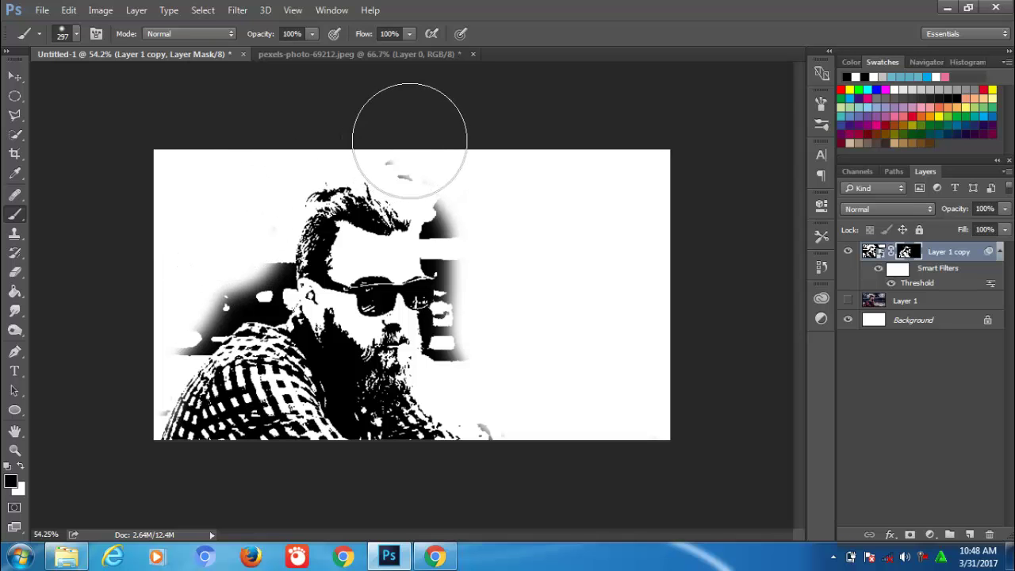
pyautogui.moveTo(482, 192); pyautogui.dragTo(509, 192)
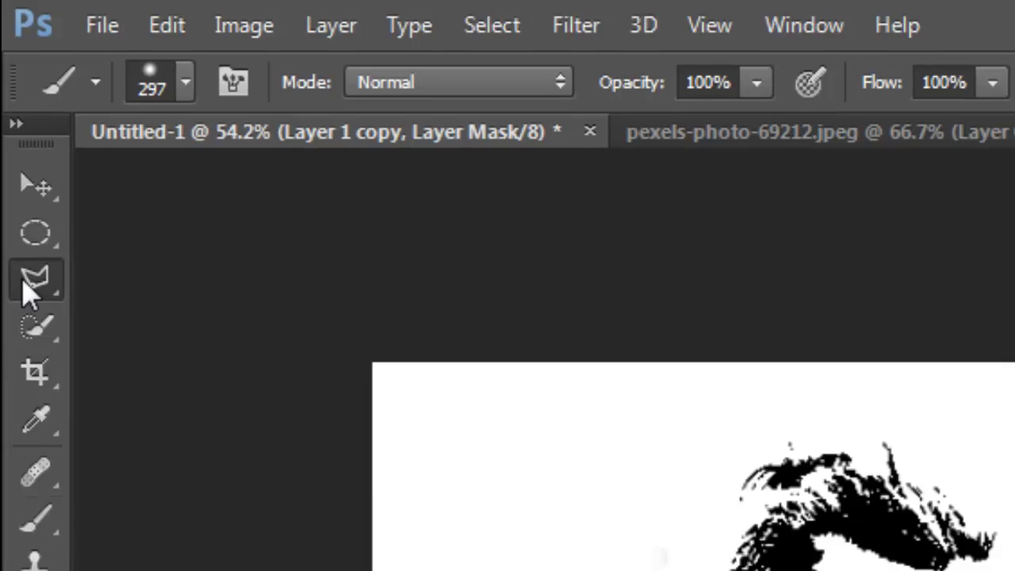
# Lasso the dark area left of the head and paint it out on the mask.
pyautogui.click(31, 281)
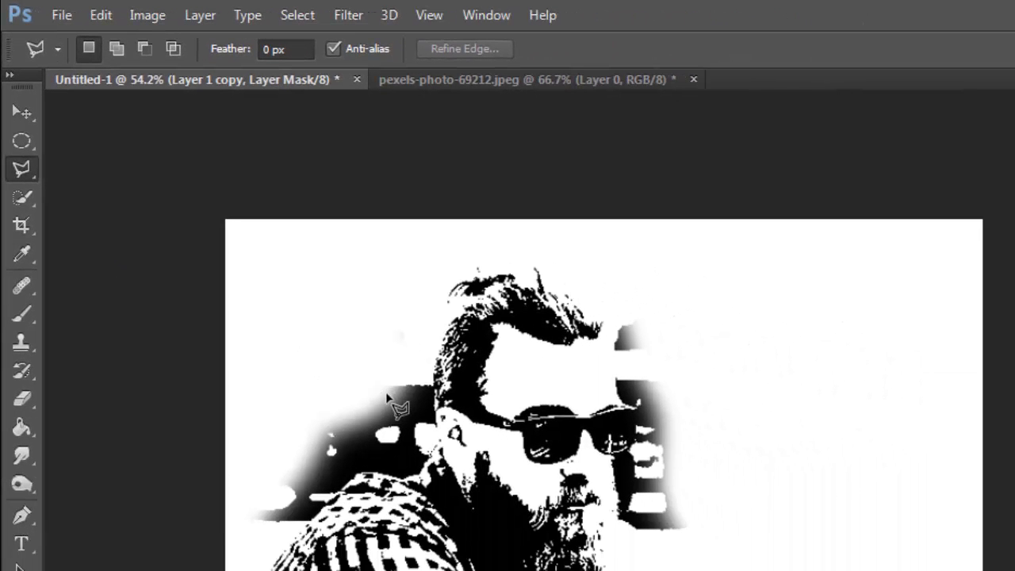
pyautogui.scroll(2, 389, 396)
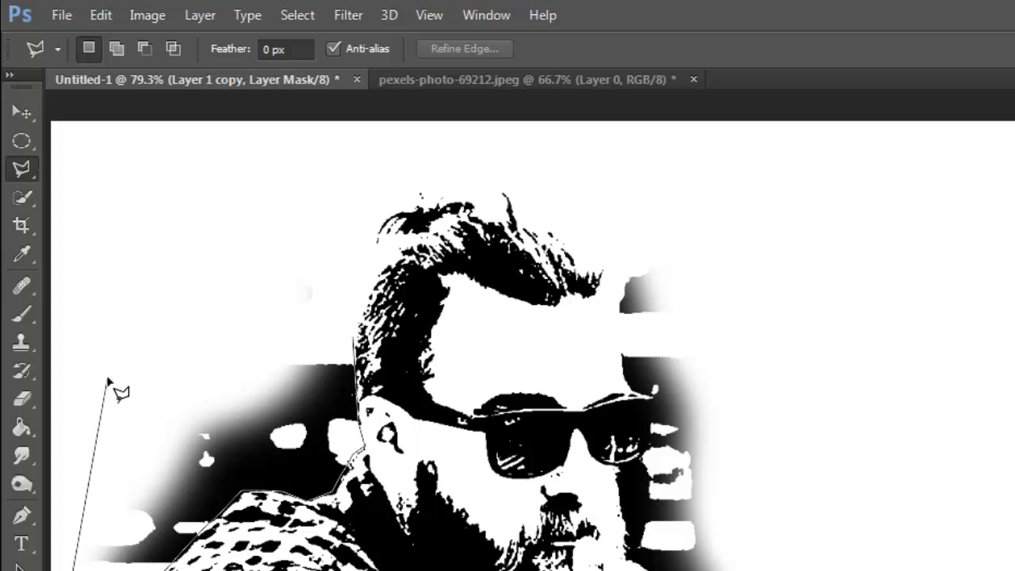
pyautogui.click(355, 341)
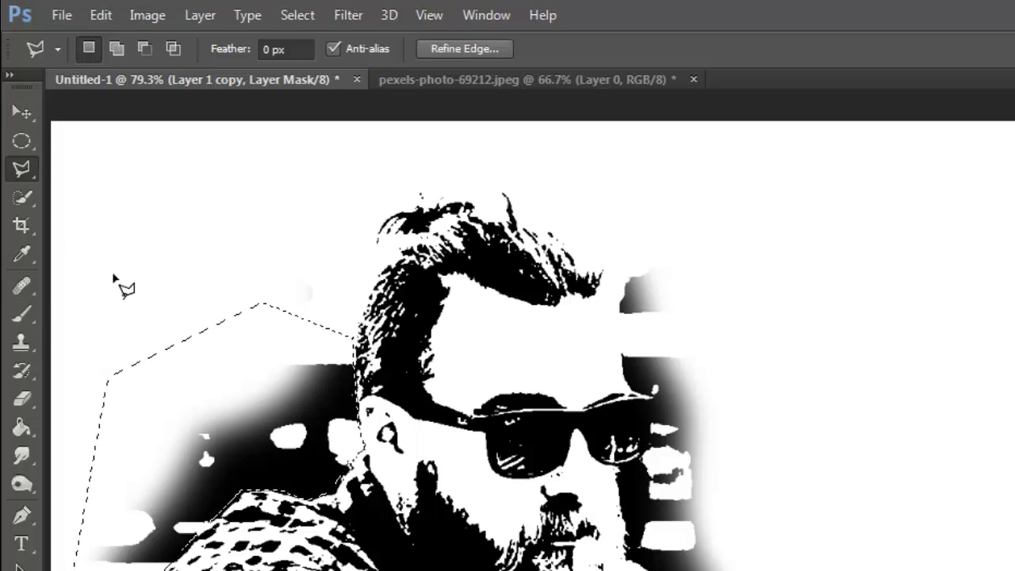
pyautogui.click(21, 313)
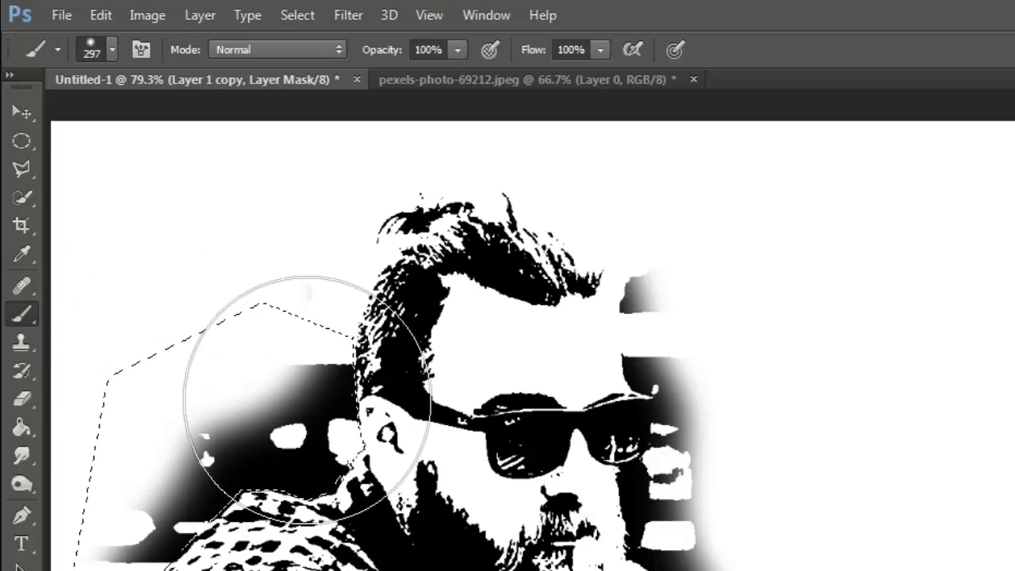
pyautogui.moveTo(294, 386); pyautogui.dragTo(284, 447)
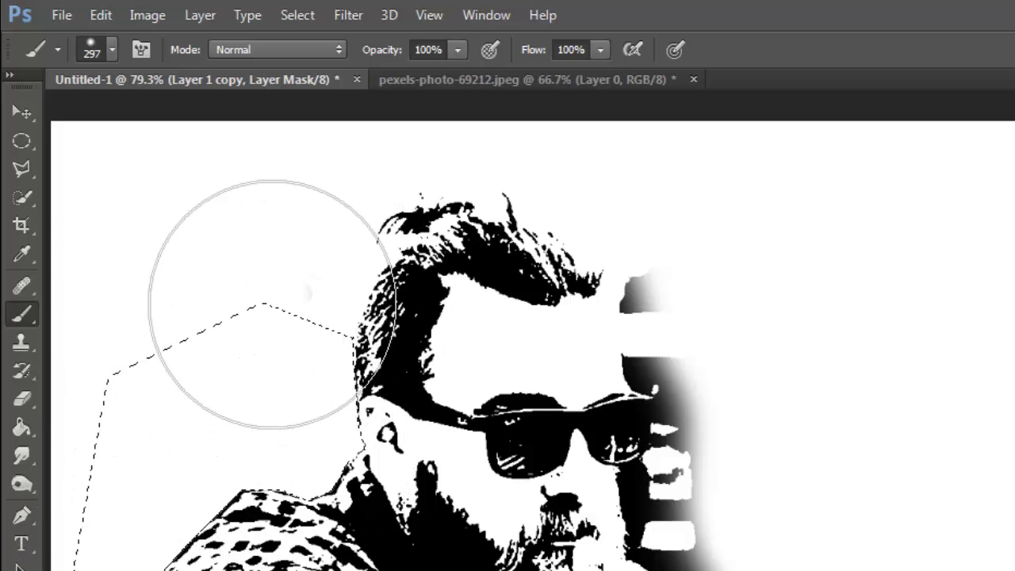
pyautogui.hotkey('ctrl', 'd')
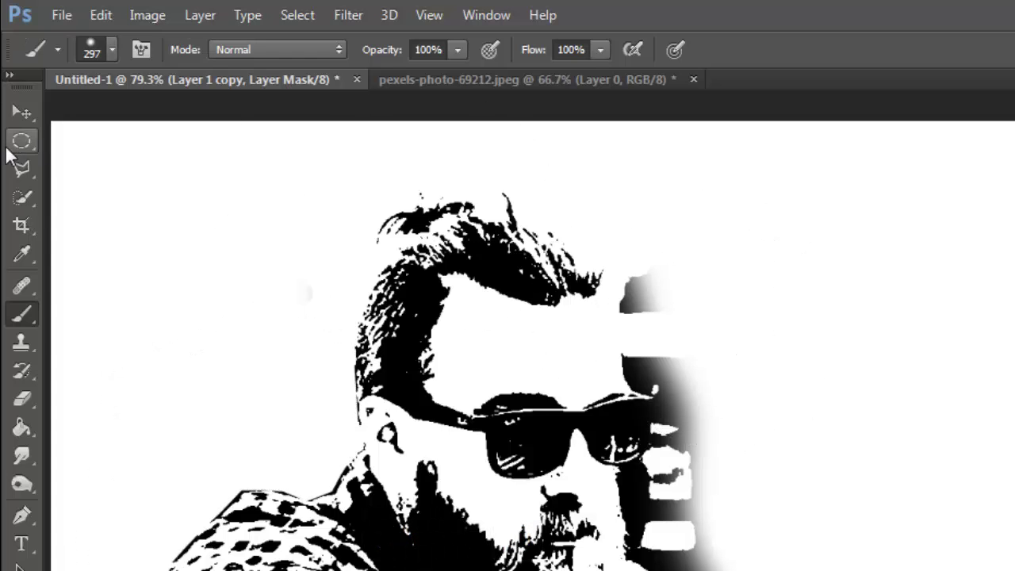
# Lasso the dark gradient right of the face and paint it out on the mask.
pyautogui.click(27, 168)
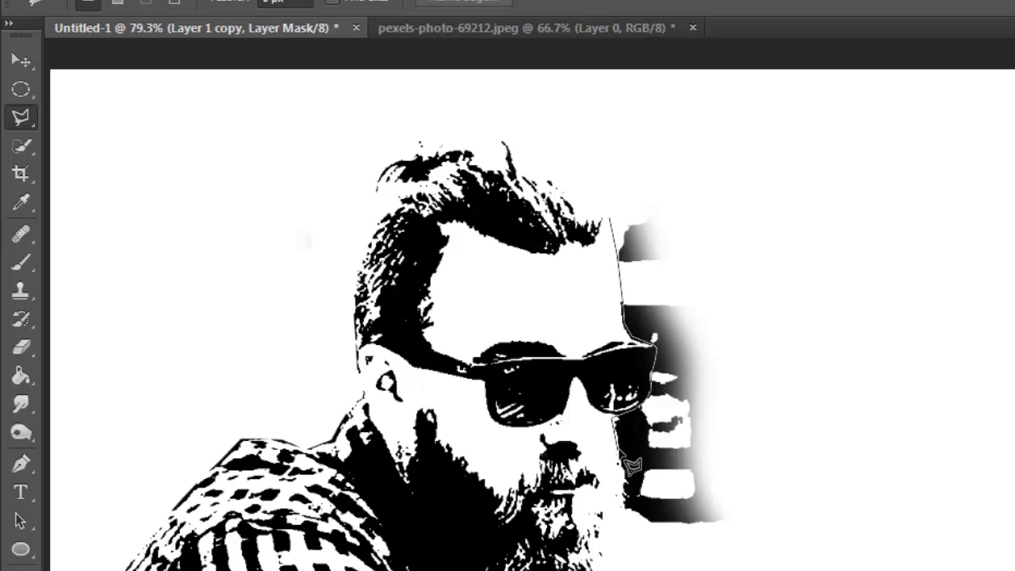
pyautogui.click(1014, 343)
pyautogui.click(830, 172)
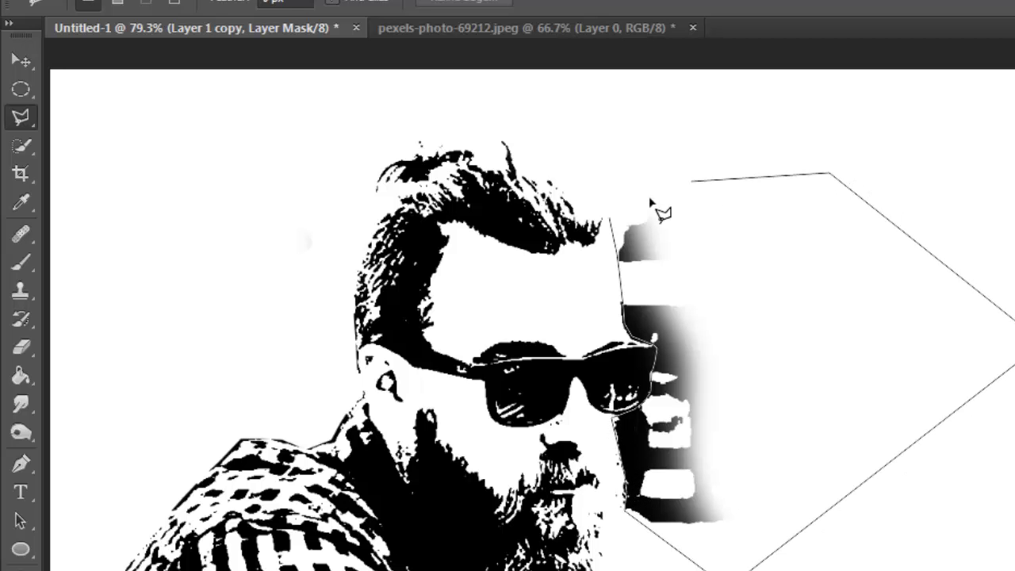
pyautogui.click(613, 218)
pyautogui.press('b')
pyautogui.moveTo(662, 254)
pyautogui.mouseDown()
pyautogui.moveTo(707, 431)
pyautogui.moveTo(759, 397)
pyautogui.mouseUp()
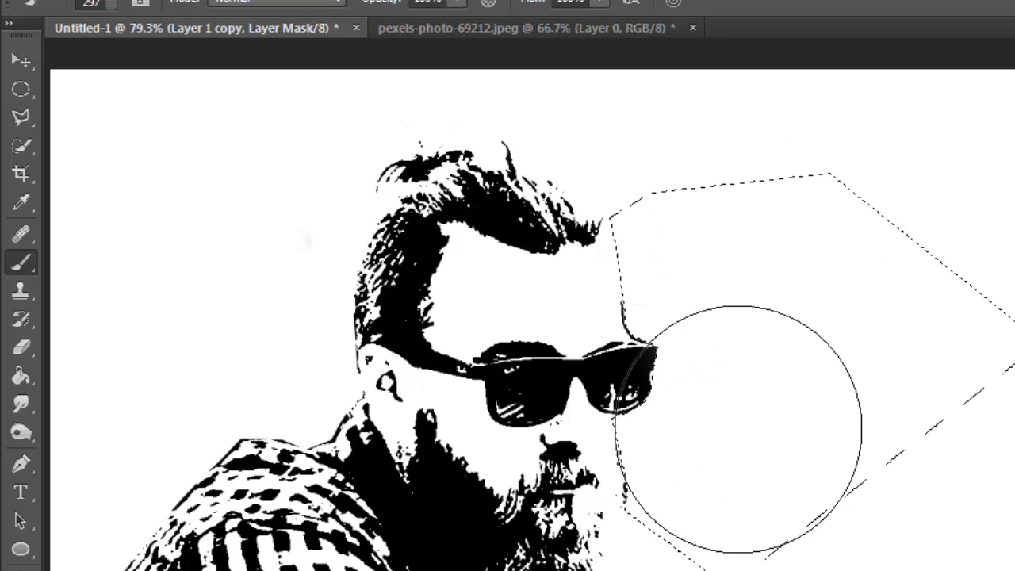
pyautogui.hotkey('ctrl', 'd')
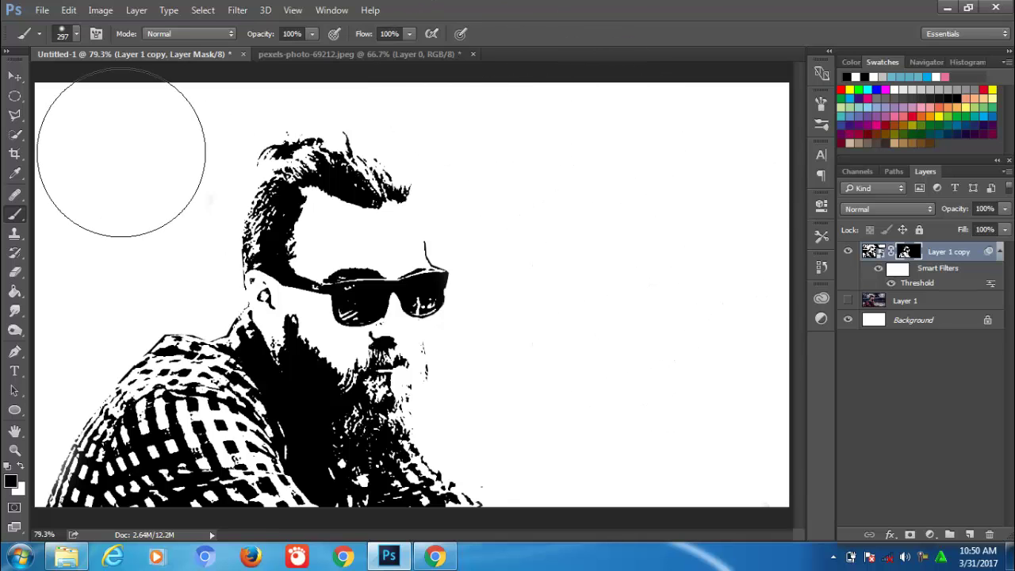
# Select the Background layer and add Group 1 containing an empty Layer 2 above it.
pyautogui.click(14, 78)
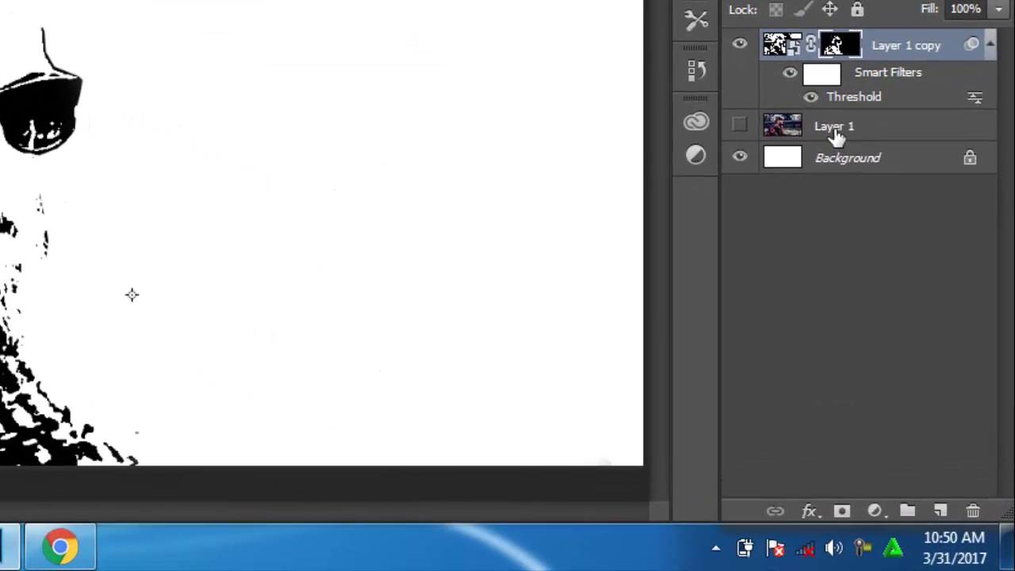
pyautogui.click(836, 137)
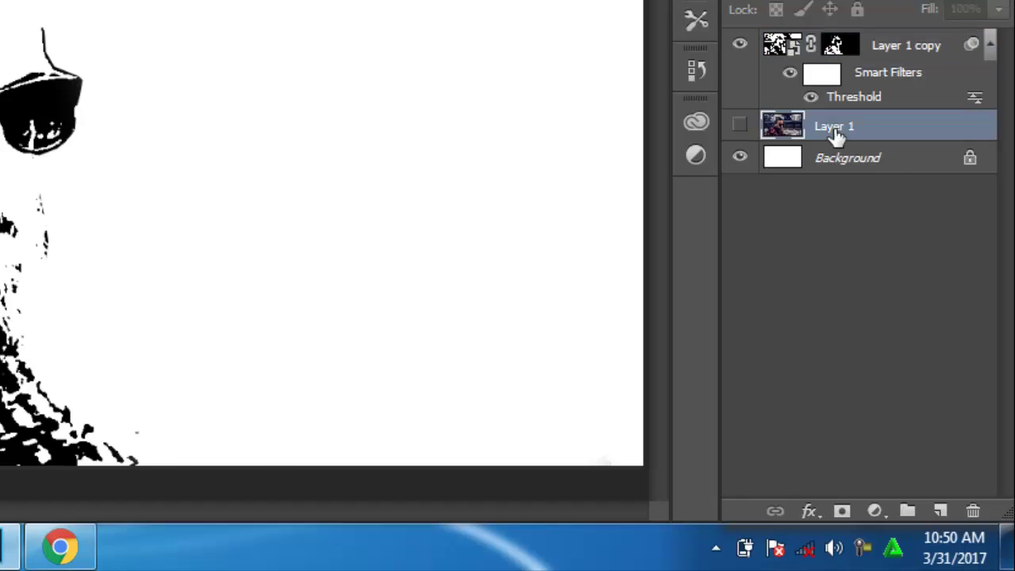
pyautogui.click(843, 167)
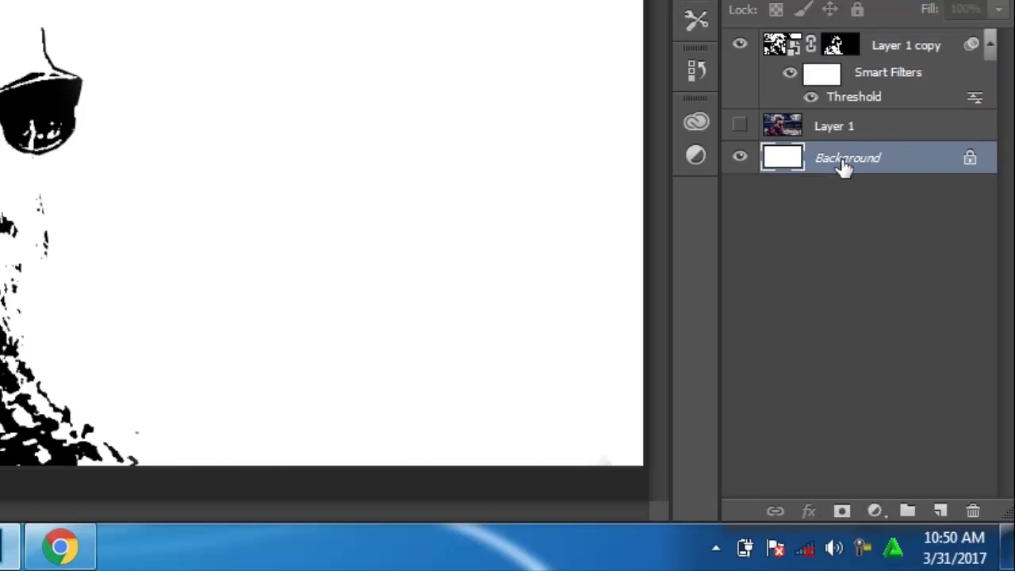
pyautogui.click(908, 512)
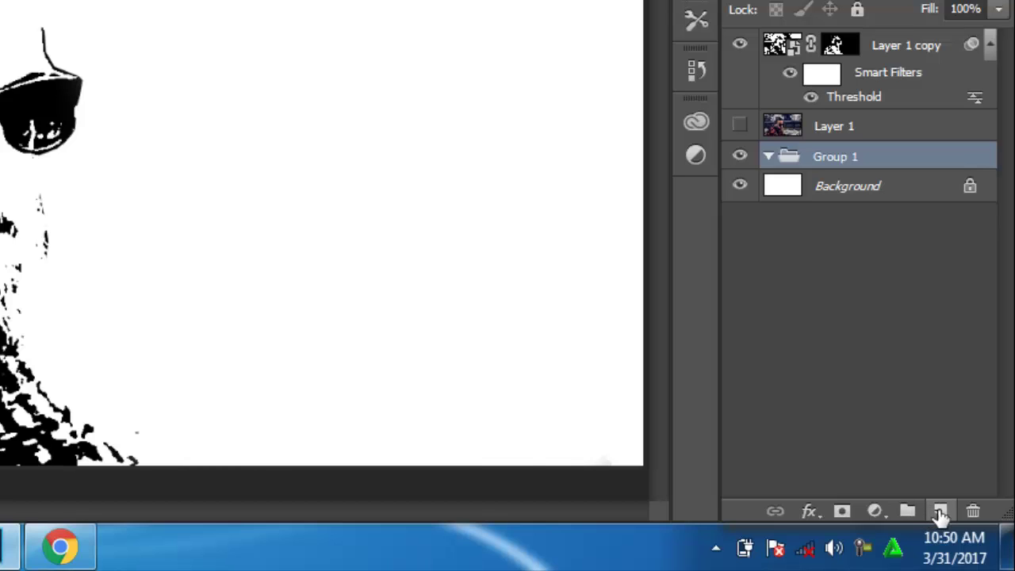
pyautogui.click(941, 512)
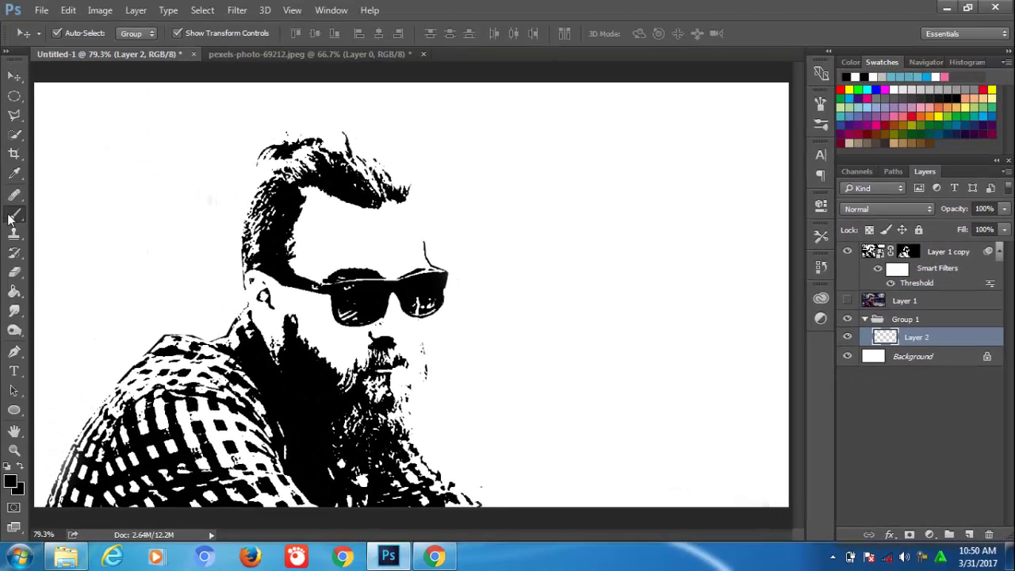
# Pick a 328 px splatter brush and enlarge it to 1100 px.
pyautogui.click(11, 216)
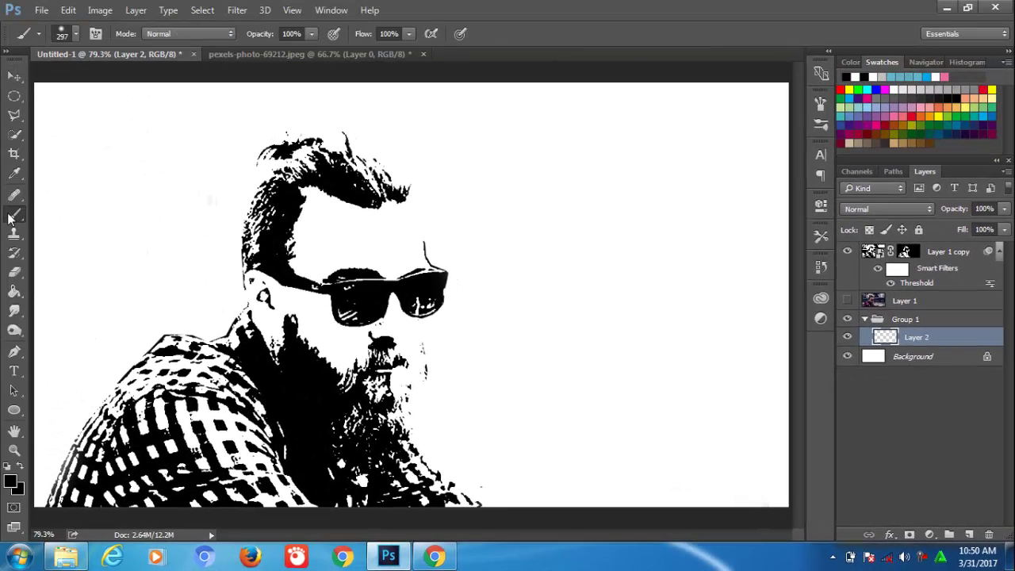
pyautogui.click(77, 36)
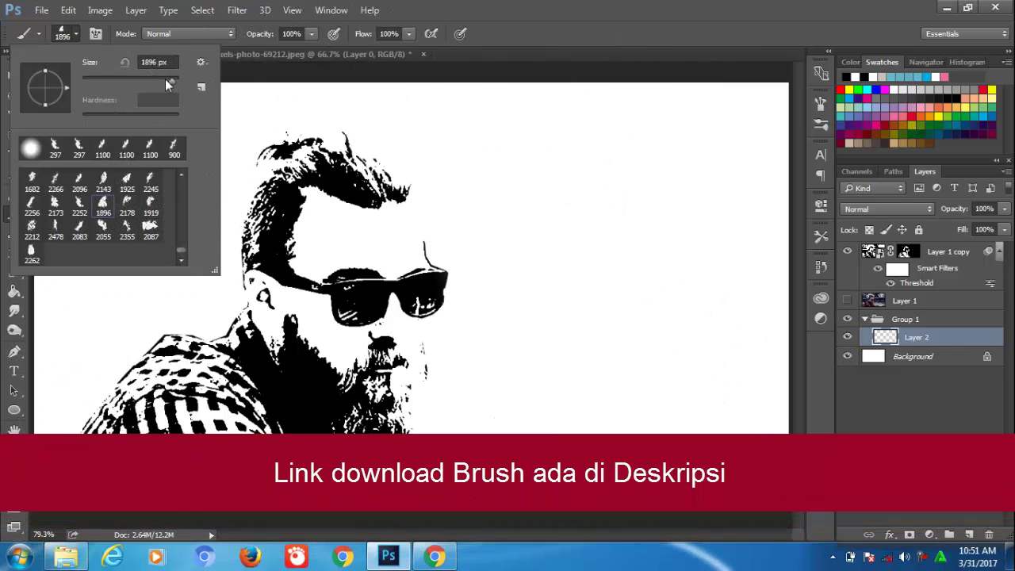
pyautogui.moveTo(168, 79); pyautogui.dragTo(155, 78)
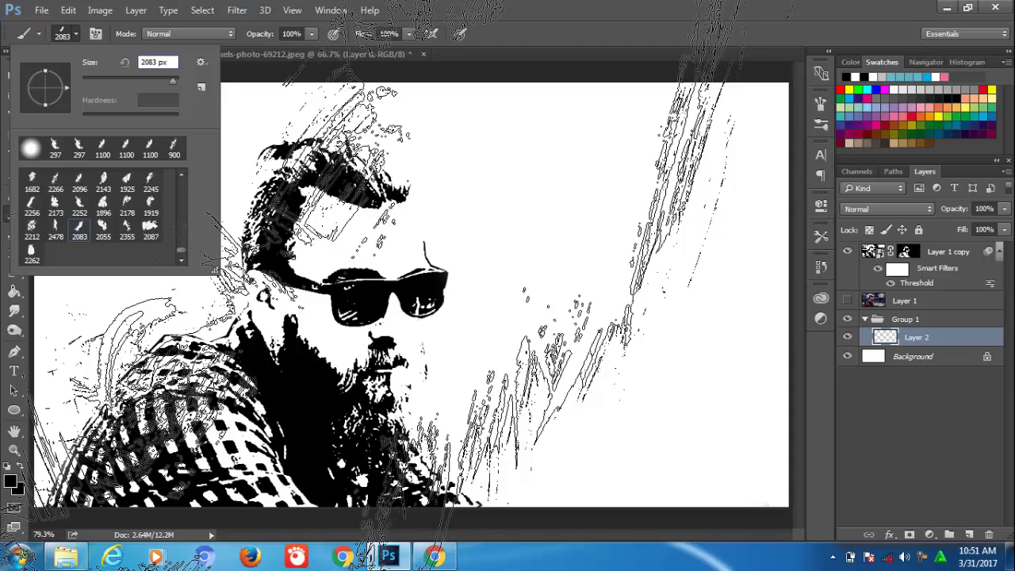
pyautogui.moveTo(172, 80); pyautogui.dragTo(161, 80)
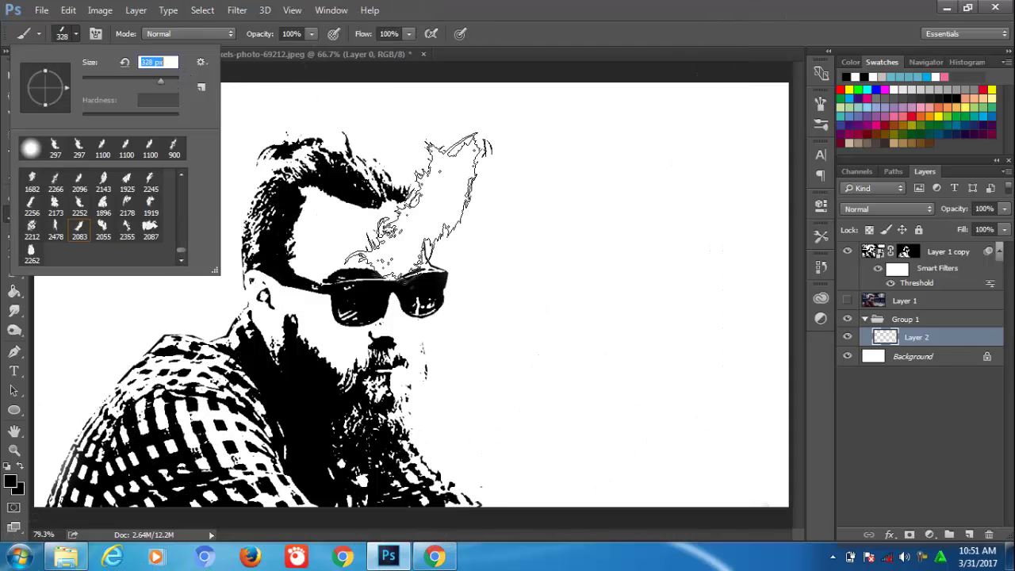
pyautogui.press('Return')
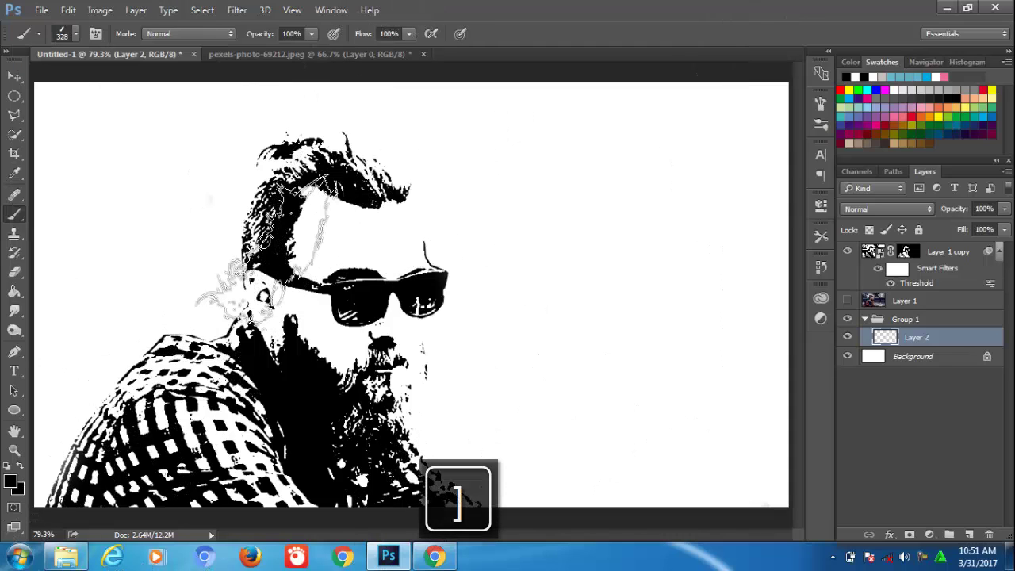
pyautogui.press(']')
pyautogui.press(']')
pyautogui.press(']')
pyautogui.press(']')
pyautogui.press(']')
pyautogui.press(']')
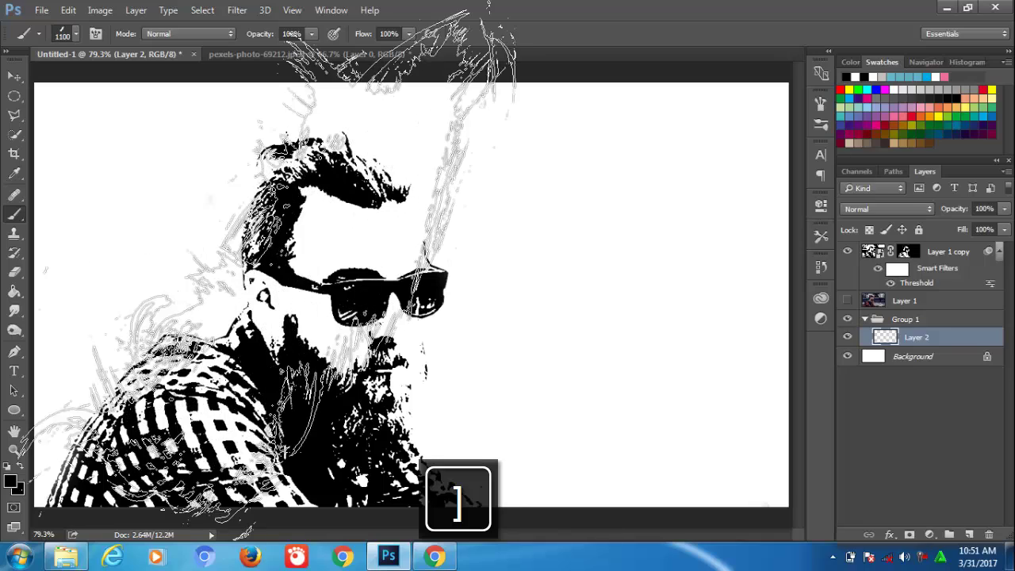
pyautogui.press(']')
pyautogui.press(']')
# Stamp black ink splatters over the left side, hair, beard and chest.
pyautogui.click(224, 302)
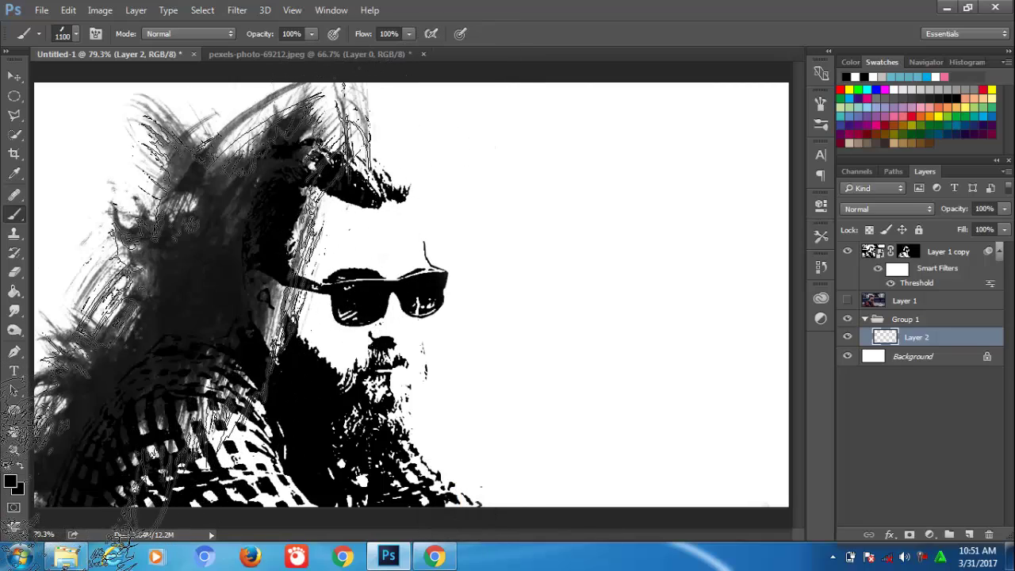
pyautogui.click(262, 397)
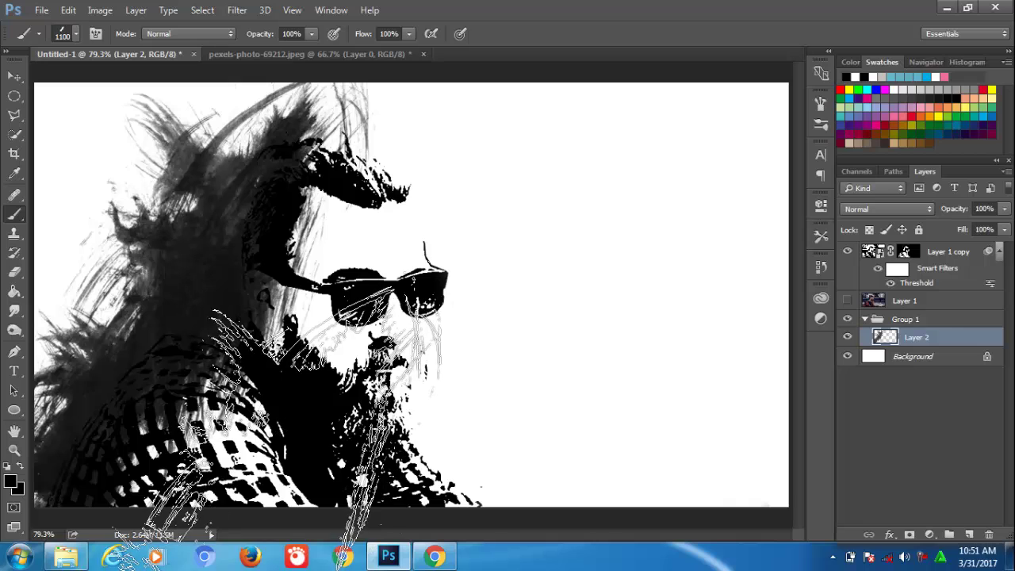
pyautogui.click(270, 476)
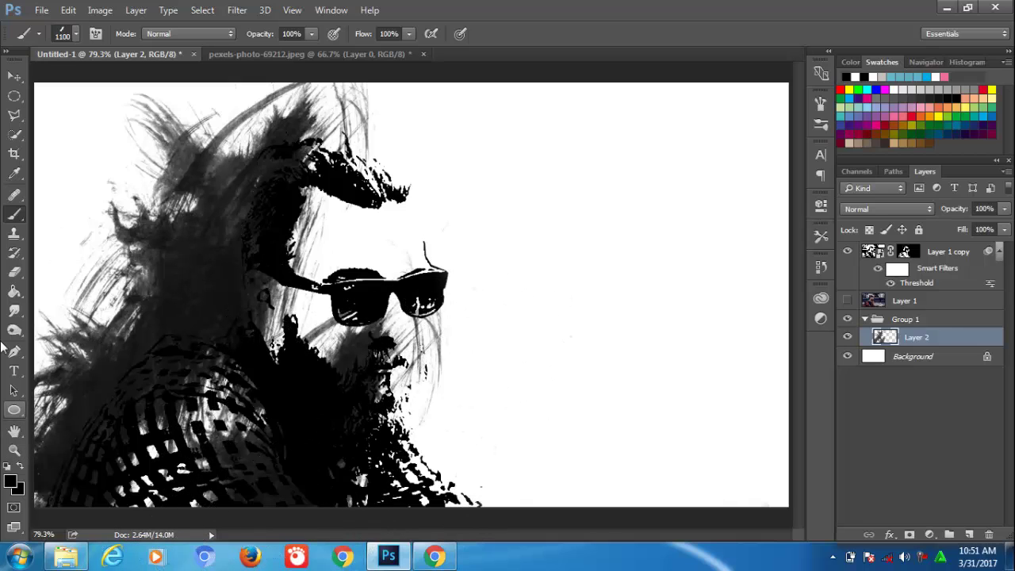
pyautogui.click(150, 254)
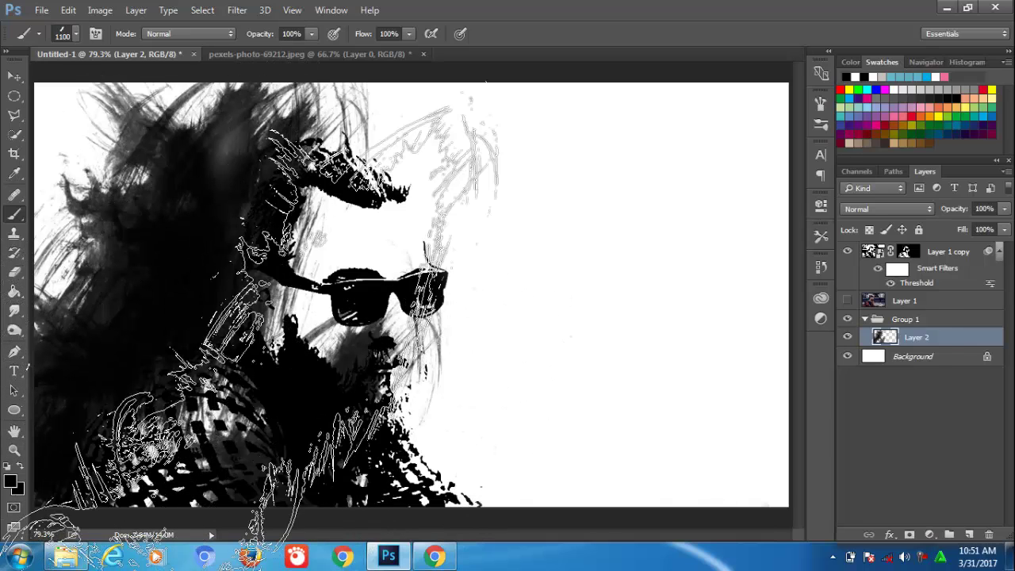
pyautogui.click(199, 349)
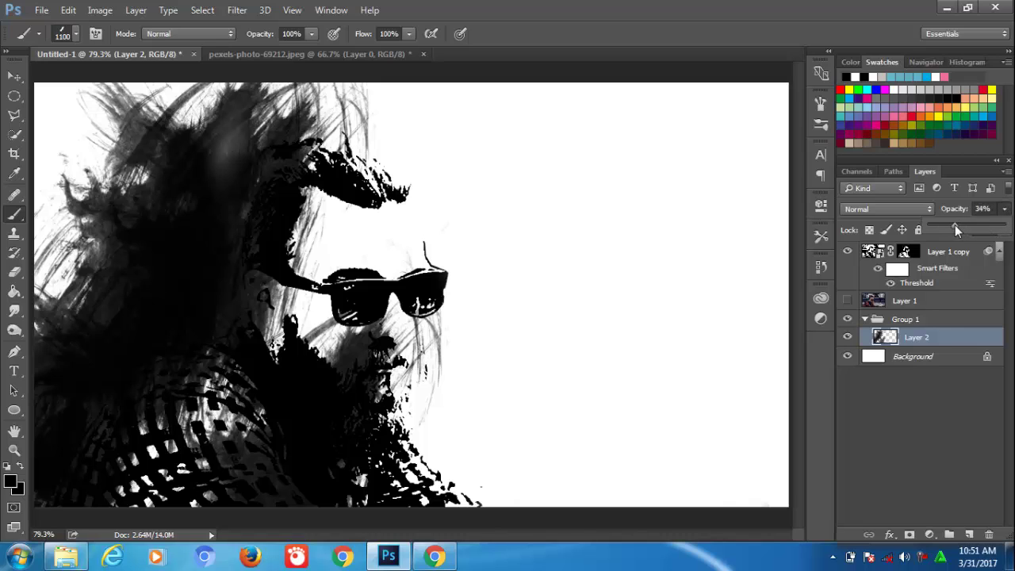
# Set Layer 2 to 45% opacity and stamp grey splatter around the head with a 1100 px splatter brush.
pyautogui.moveTo(955, 224); pyautogui.dragTo(963, 223)
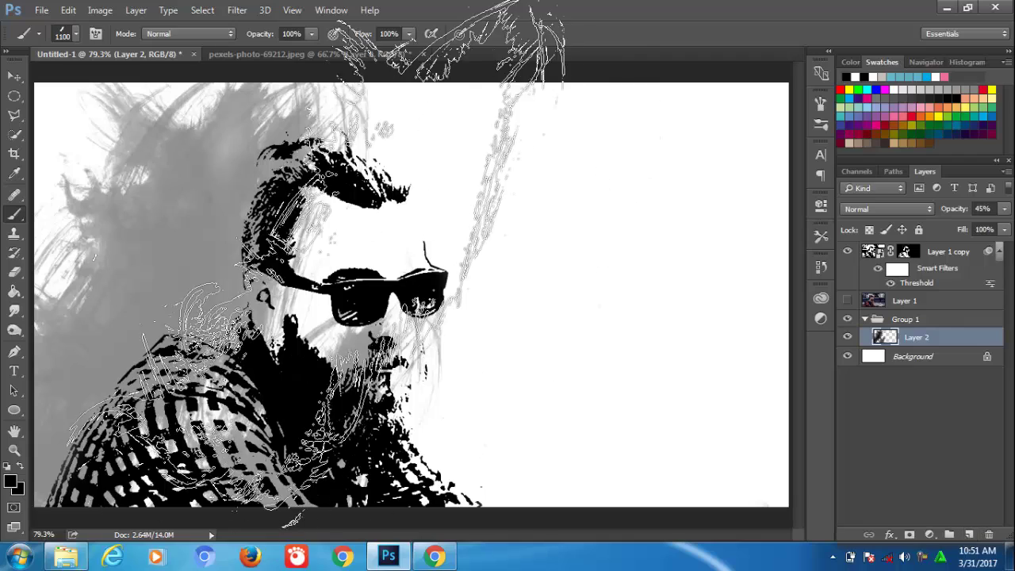
pyautogui.rightClick(319, 220)
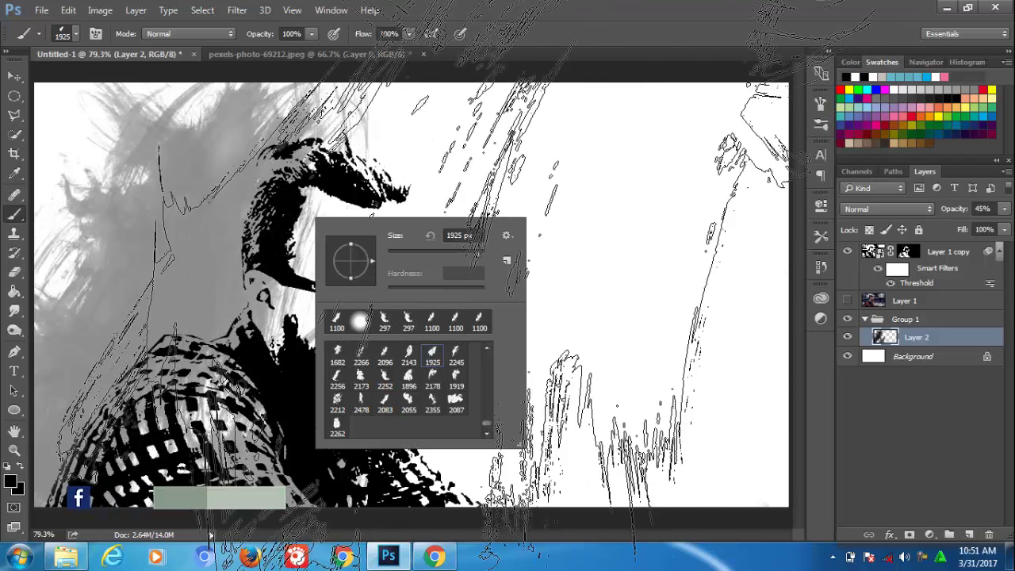
pyautogui.moveTo(474, 255); pyautogui.dragTo(466, 254)
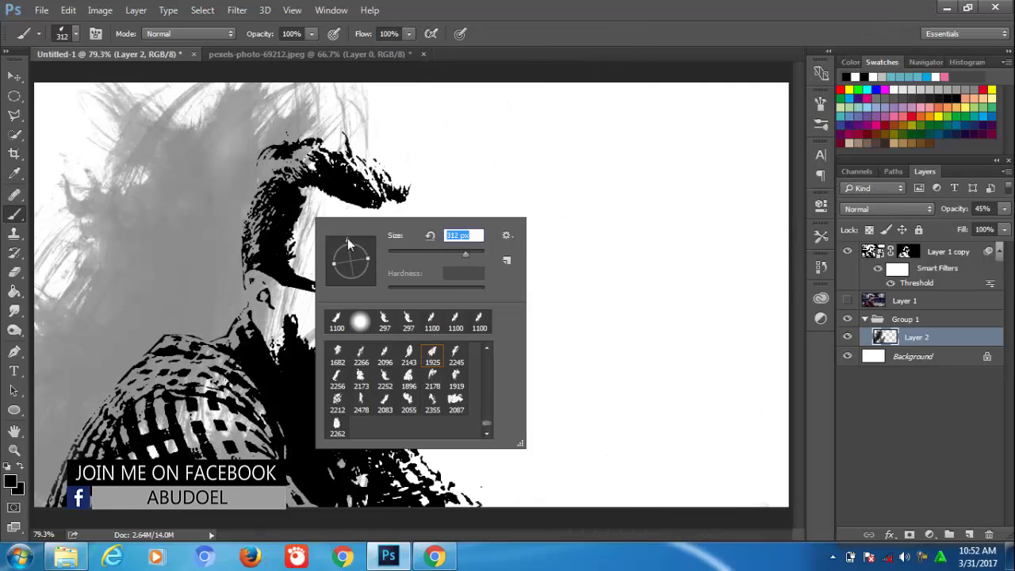
pyautogui.moveTo(349, 244)
pyautogui.mouseDown()
pyautogui.moveTo(332, 270)
pyautogui.moveTo(330, 254)
pyautogui.mouseUp()
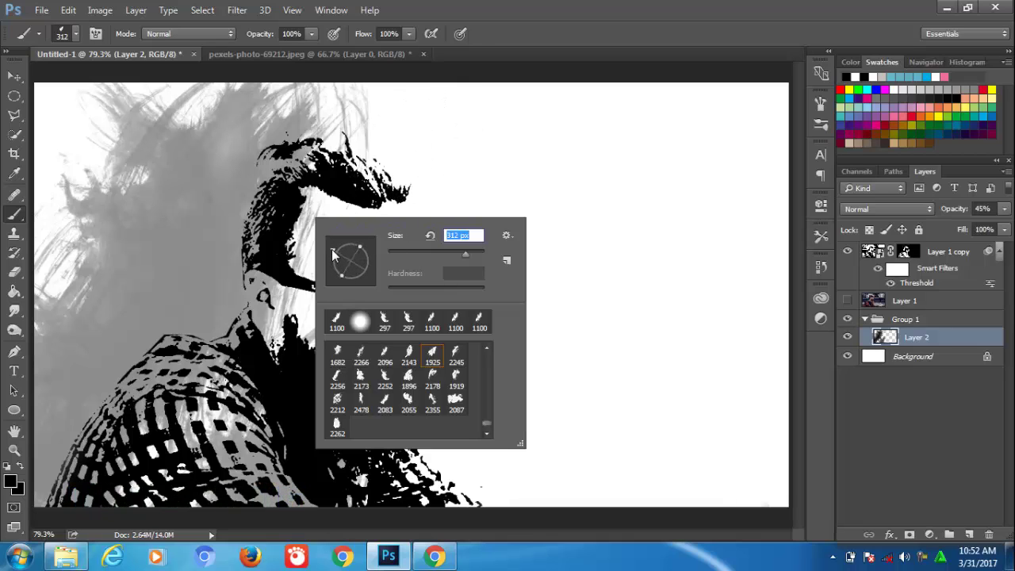
pyautogui.click(396, 139)
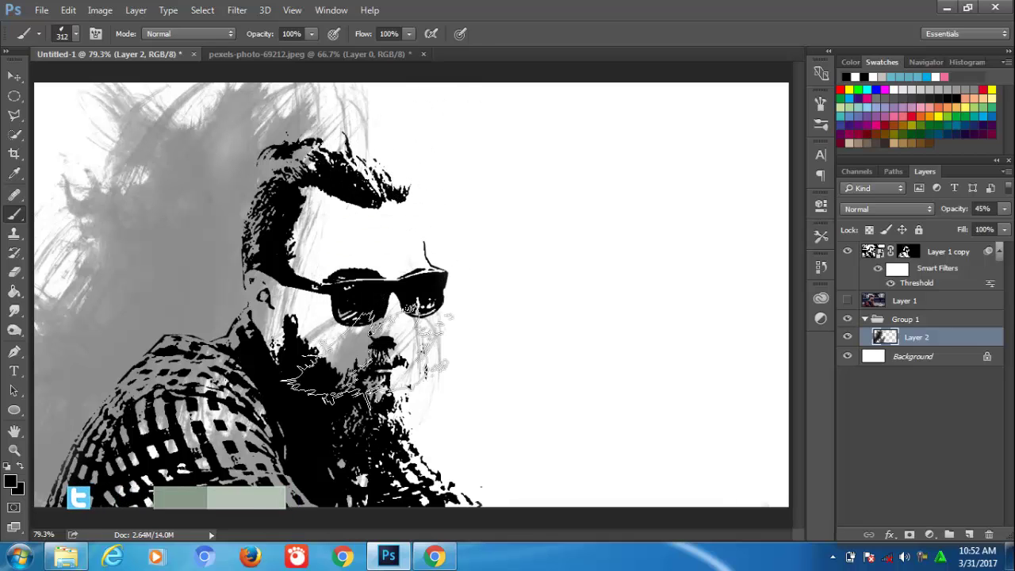
pyautogui.press(']')
pyautogui.press(']')
pyautogui.press(']')
pyautogui.press(']')
pyautogui.press(']')
pyautogui.press(']')
pyautogui.press(']')
pyautogui.press(']')
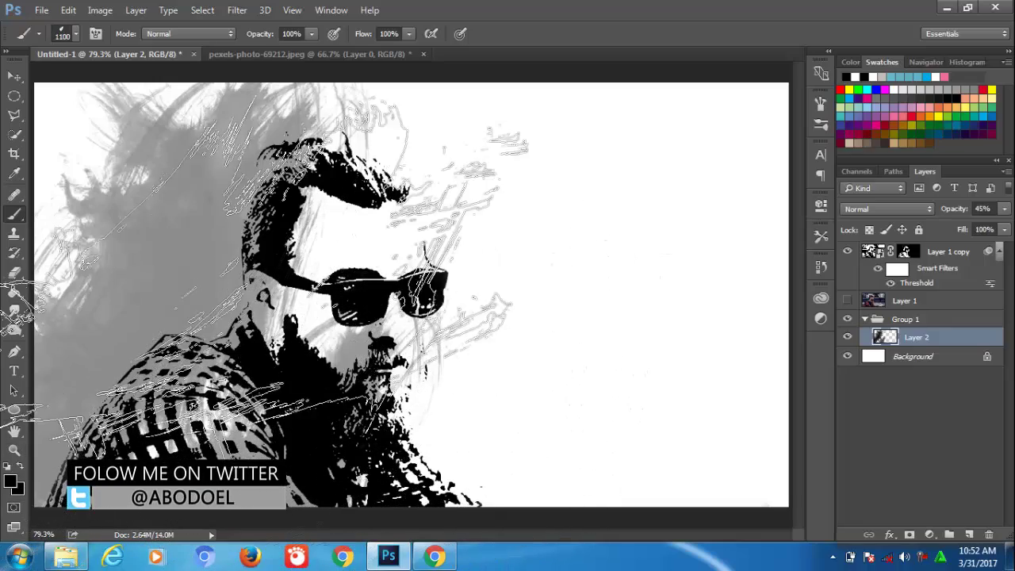
pyautogui.click(191, 278)
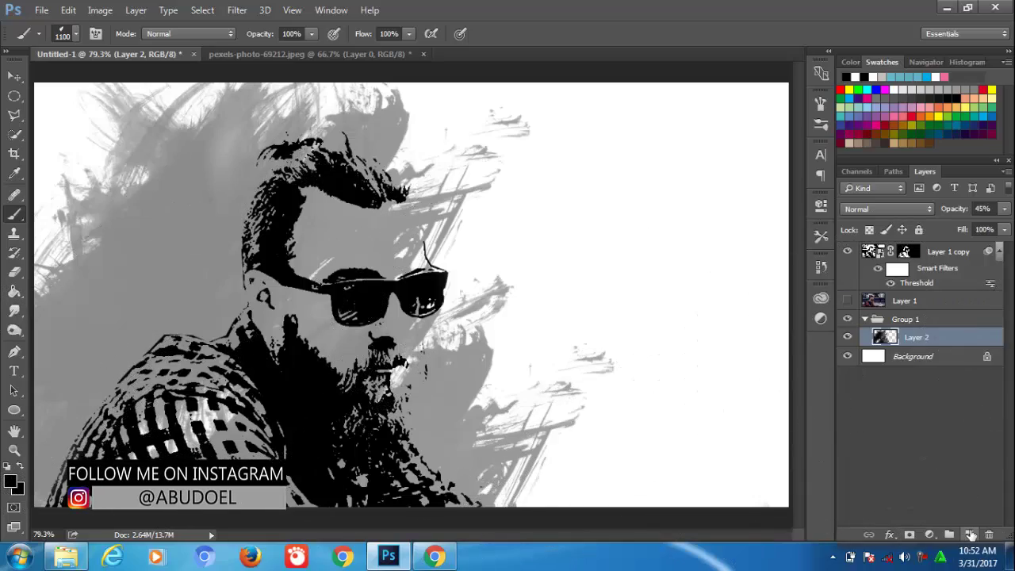
# Add a new Layer 3 and stamp large dark splatters over the face and upper left.
pyautogui.click(971, 534)
pyautogui.click(349, 404)
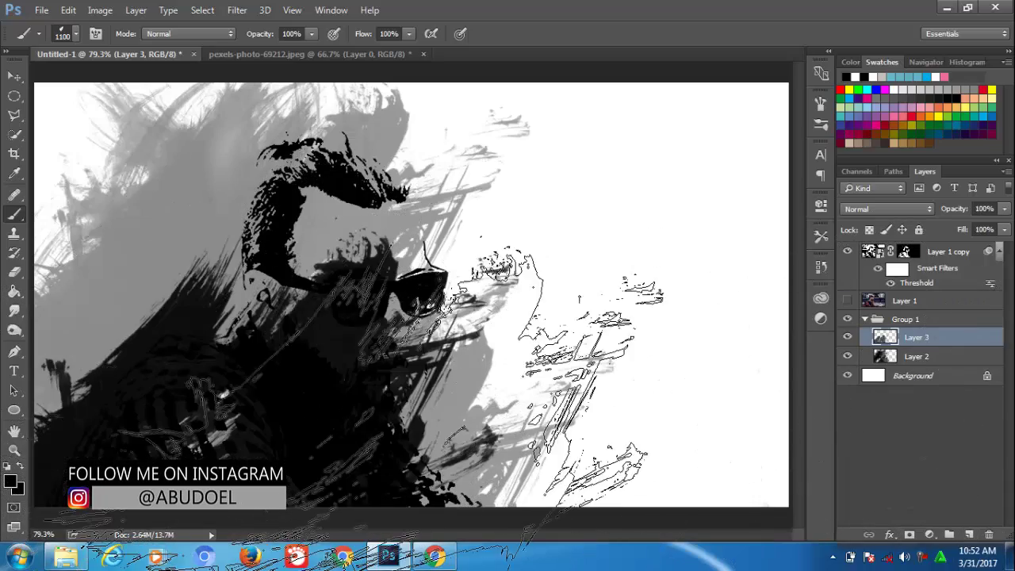
pyautogui.click(238, 262)
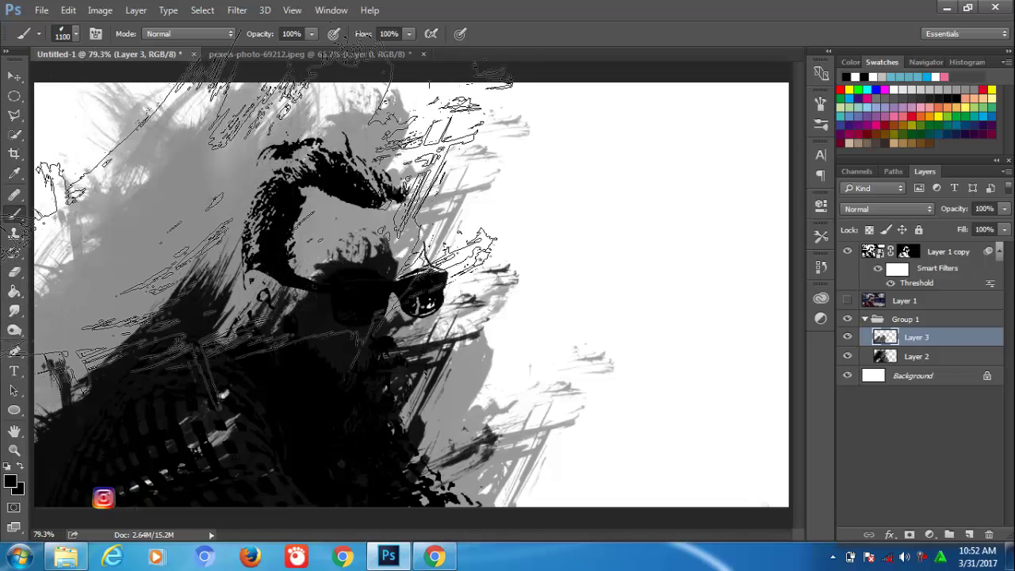
# Switch brush tip and spatter dark ink right of the face, lower right and left half.
pyautogui.rightClick(254, 284)
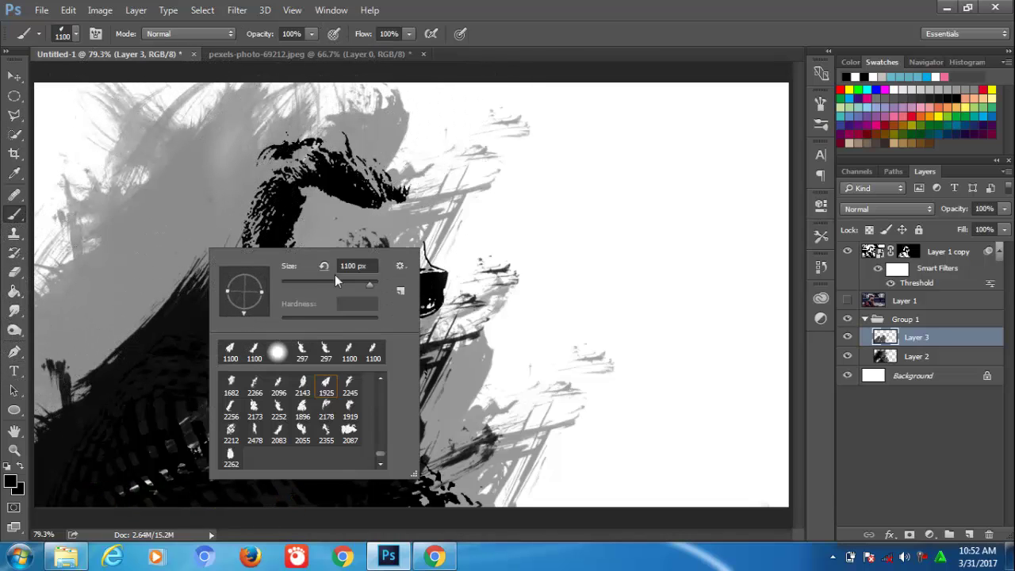
pyautogui.click(507, 341)
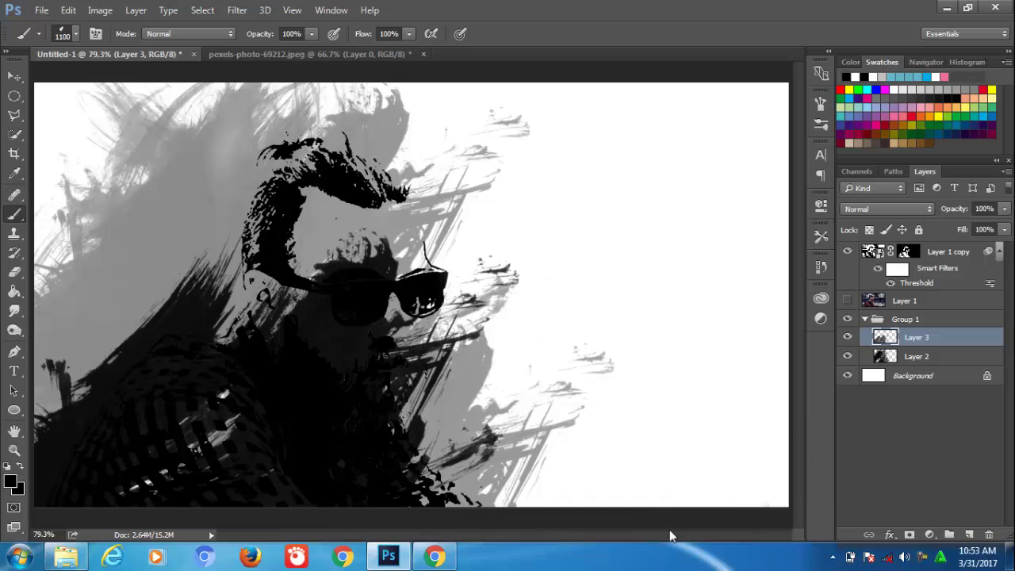
pyautogui.click(698, 405)
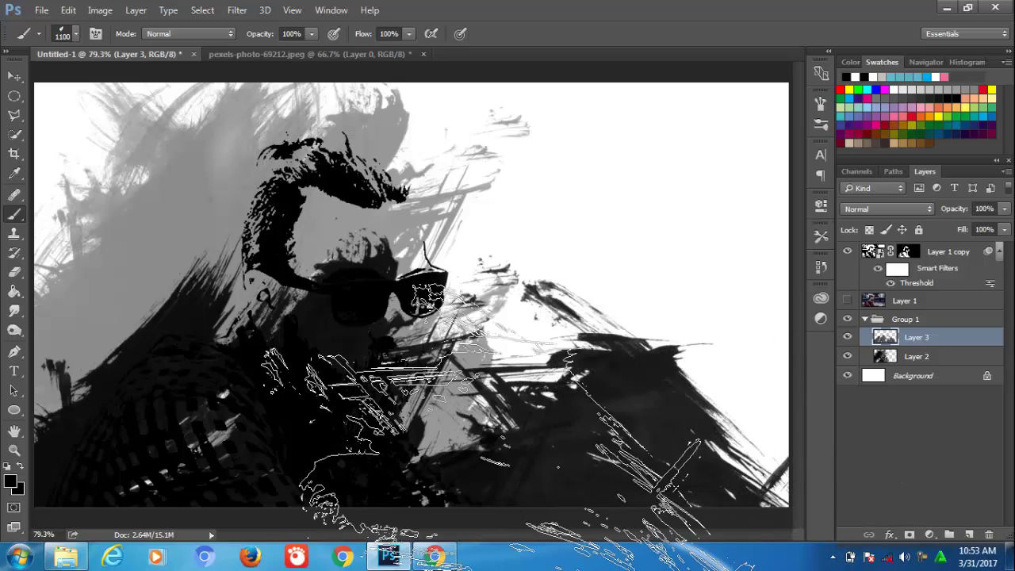
pyautogui.click(523, 404)
pyautogui.click(238, 341)
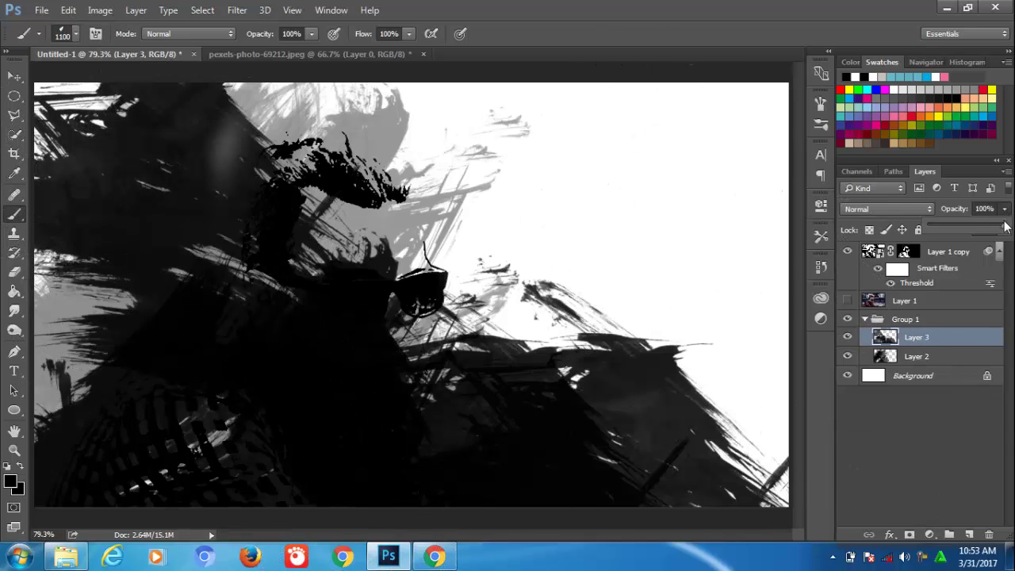
# Fade Layer 3 to 33%, add grey 400 px strokes on Layer 2, then set Layer 2 to 34%.
pyautogui.moveTo(955, 229); pyautogui.dragTo(955, 228)
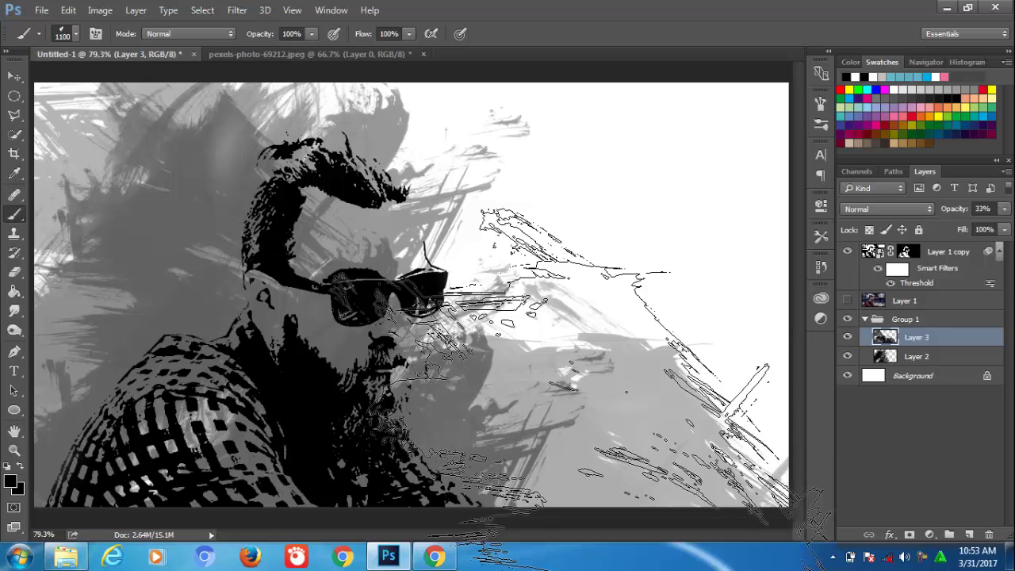
pyautogui.press('[')
pyautogui.press('[')
pyautogui.press('[')
pyautogui.press('[')
pyautogui.press('[')
pyautogui.press('[')
pyautogui.press('[')
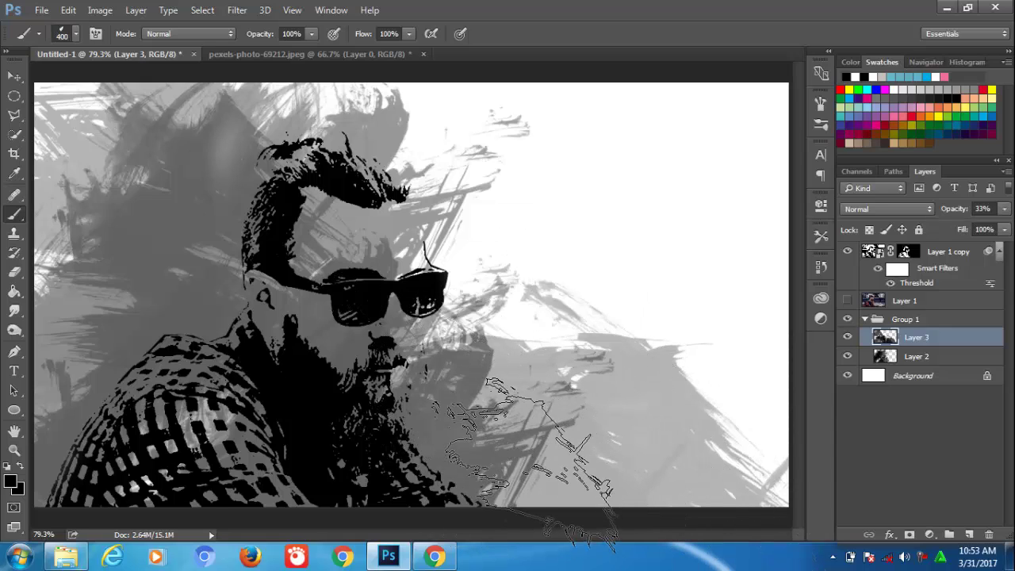
pyautogui.click(868, 363)
pyautogui.moveTo(476, 397); pyautogui.dragTo(587, 476)
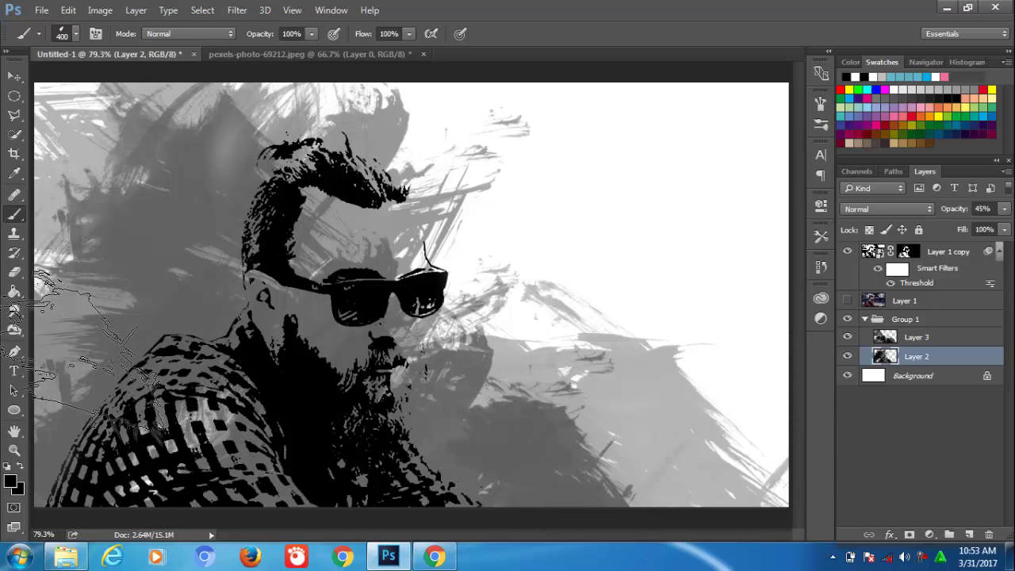
pyautogui.moveTo(46, 357); pyautogui.dragTo(57, 372)
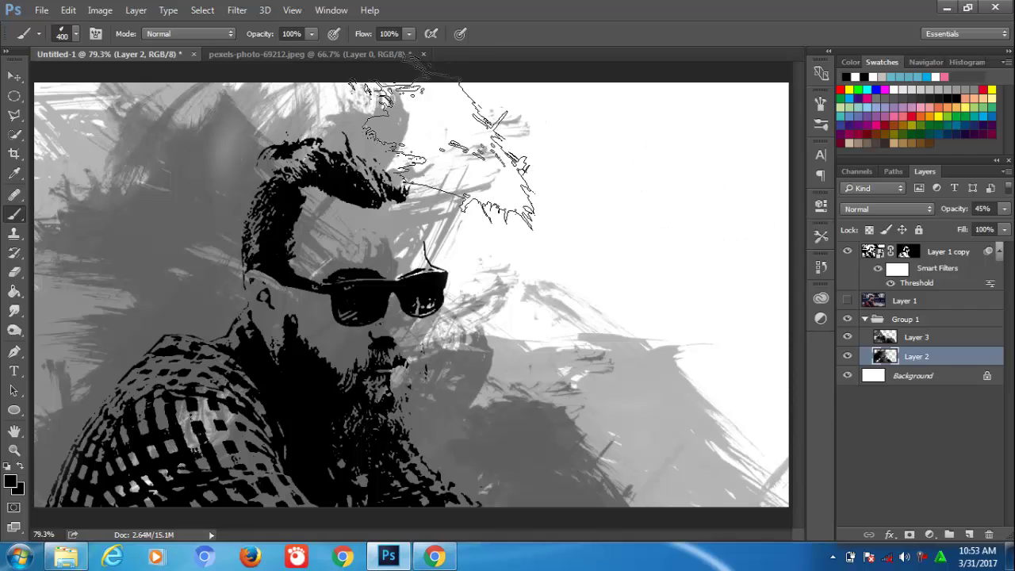
pyautogui.moveTo(444, 155); pyautogui.dragTo(428, 262)
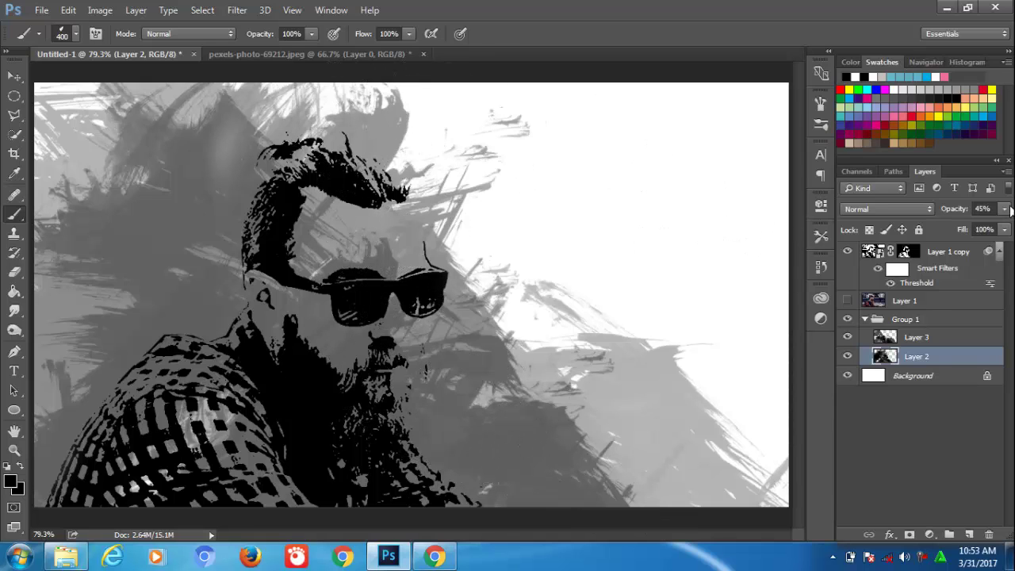
pyautogui.moveTo(962, 227); pyautogui.dragTo(959, 227)
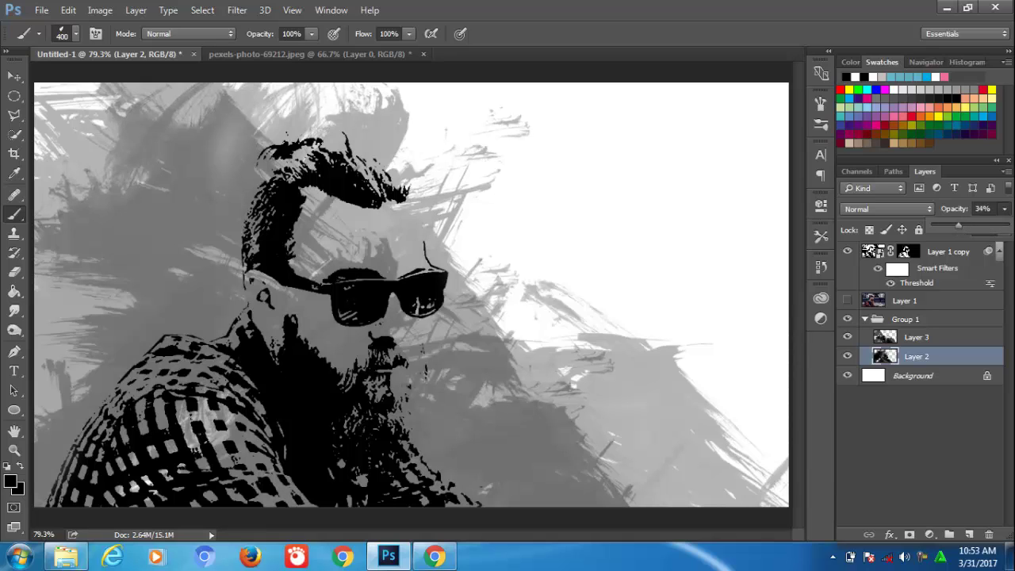
# Move Layer 1 above Layer 1 copy and give it an inverted, fully black layer mask.
pyautogui.click(888, 429)
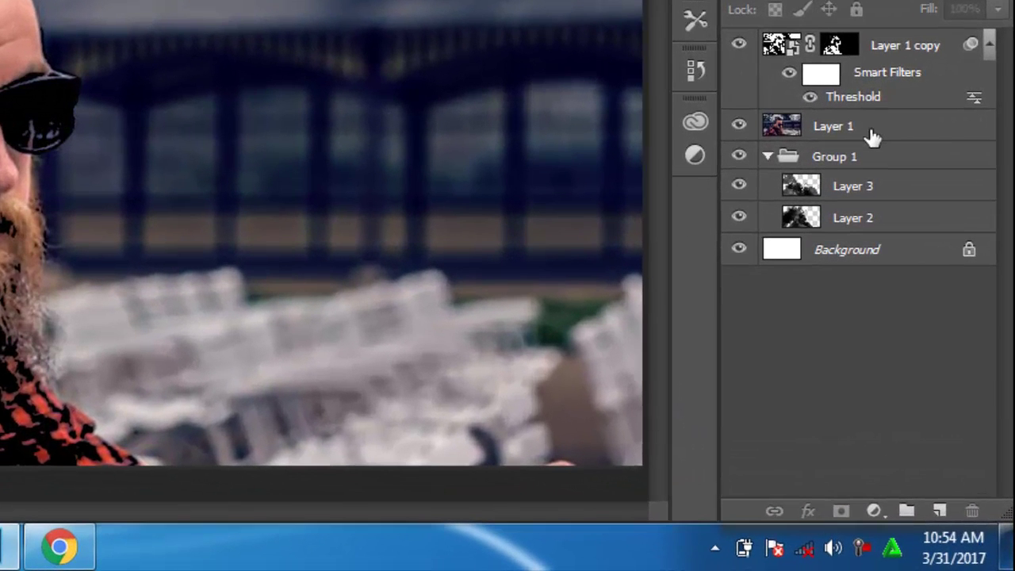
pyautogui.moveTo(920, 303); pyautogui.dragTo(924, 283)
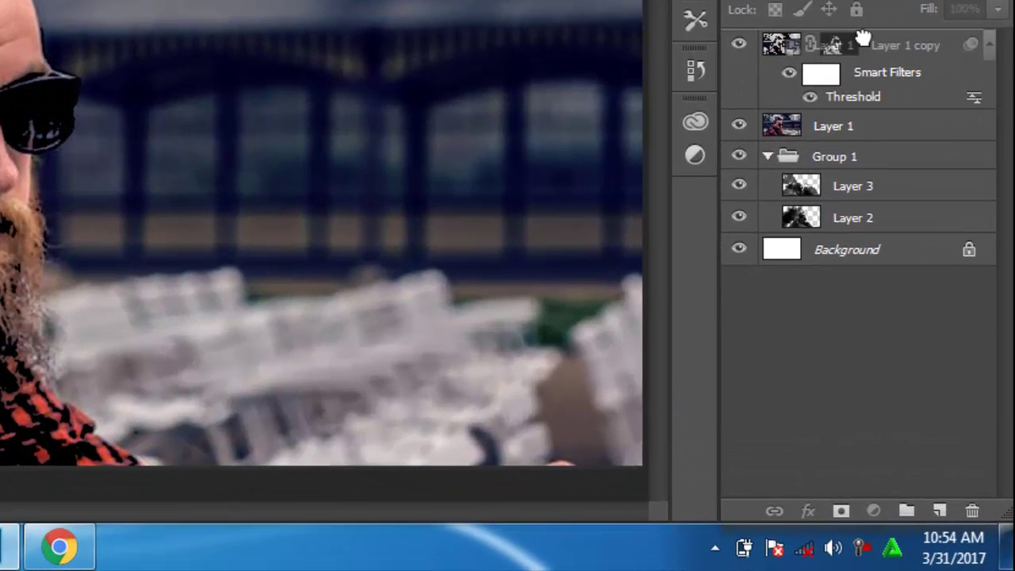
pyautogui.moveTo(865, 96); pyautogui.dragTo(864, 42)
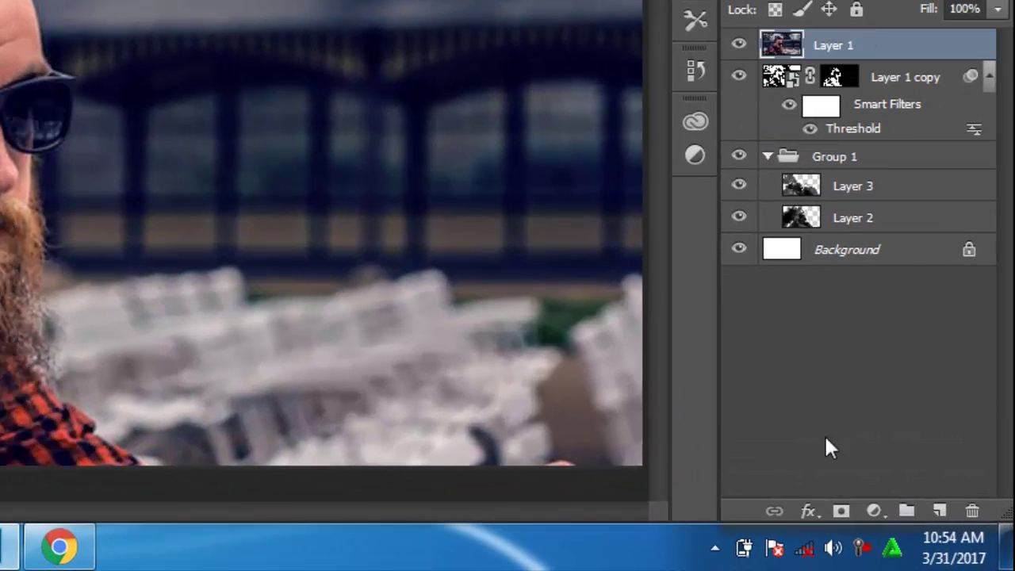
pyautogui.click(840, 513)
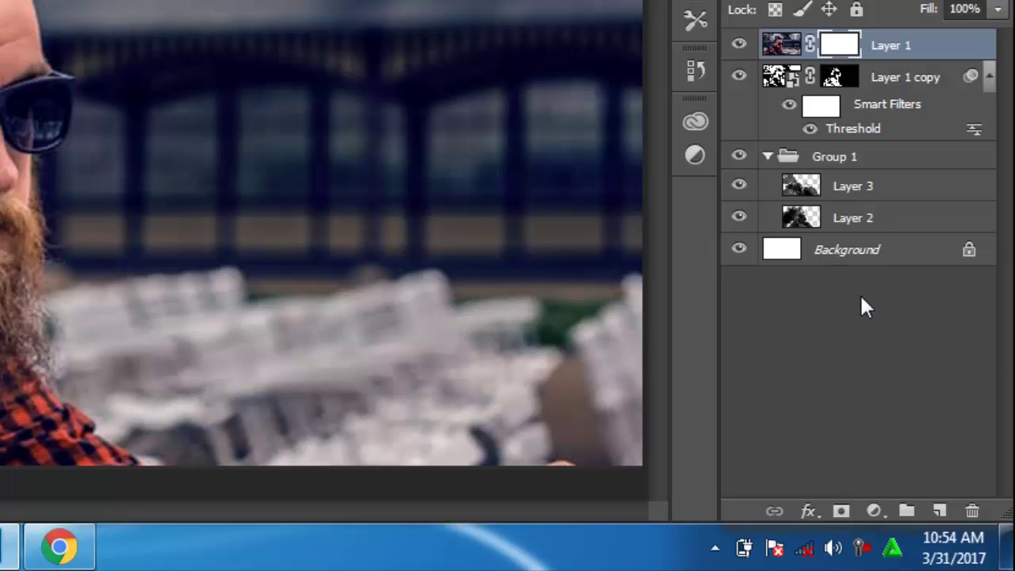
pyautogui.hotkey('ctrl', 'i')
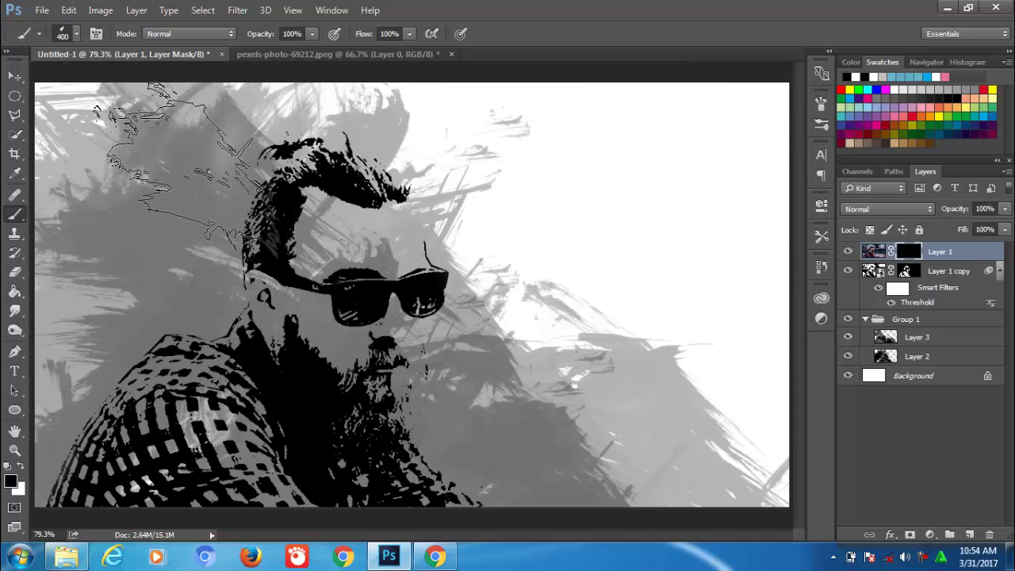
# Choose the 2252 splatter brush at 179 px and enable Shape Dynamics with 18% angle jitter.
pyautogui.rightClick(307, 252)
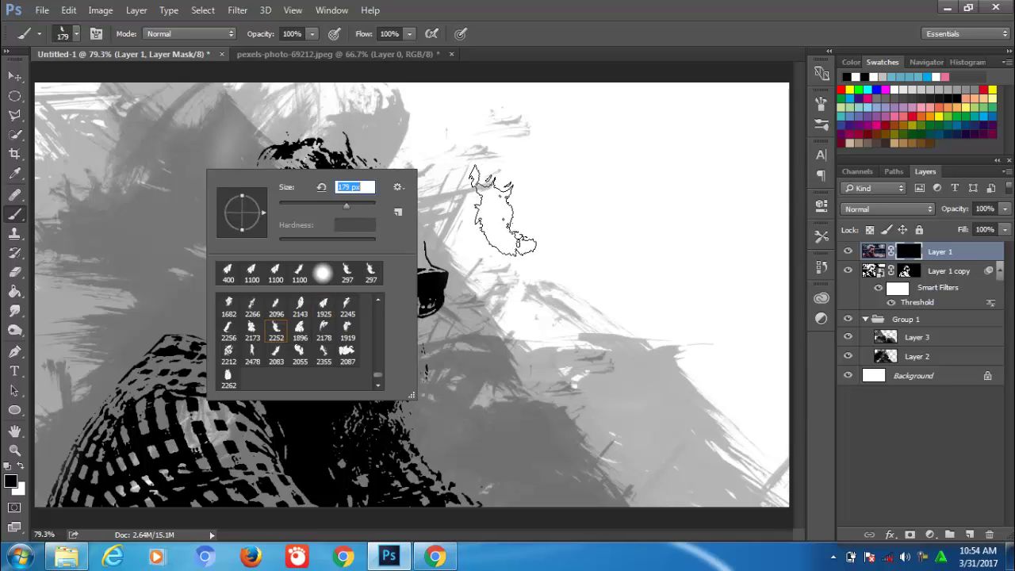
pyautogui.press('Return')
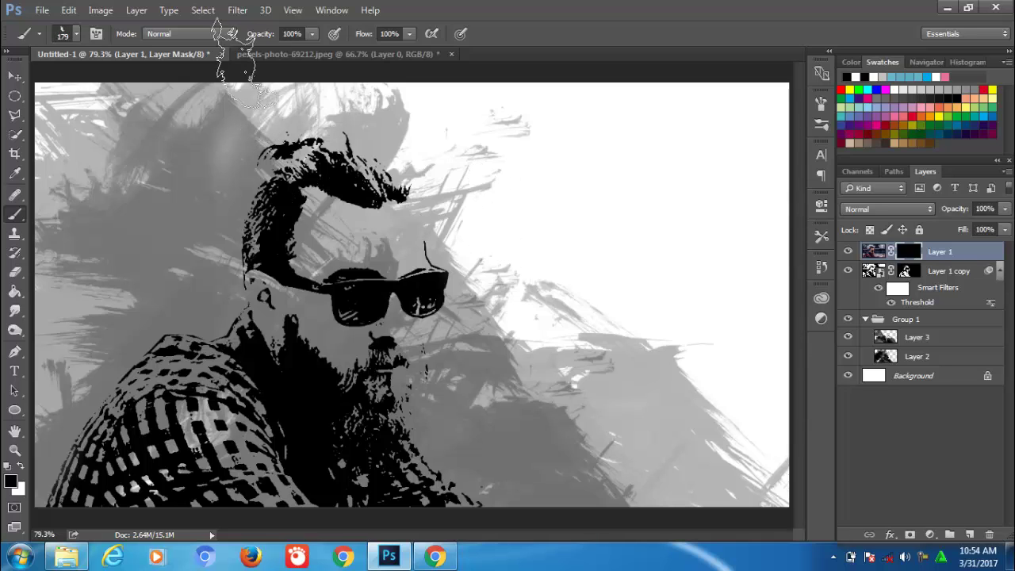
pyautogui.click(96, 34)
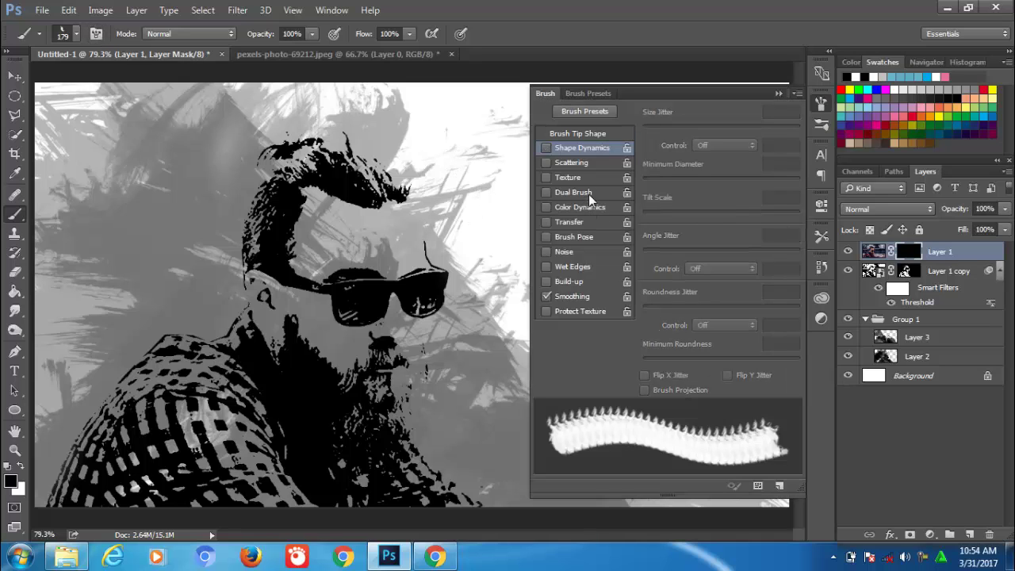
pyautogui.click(571, 162)
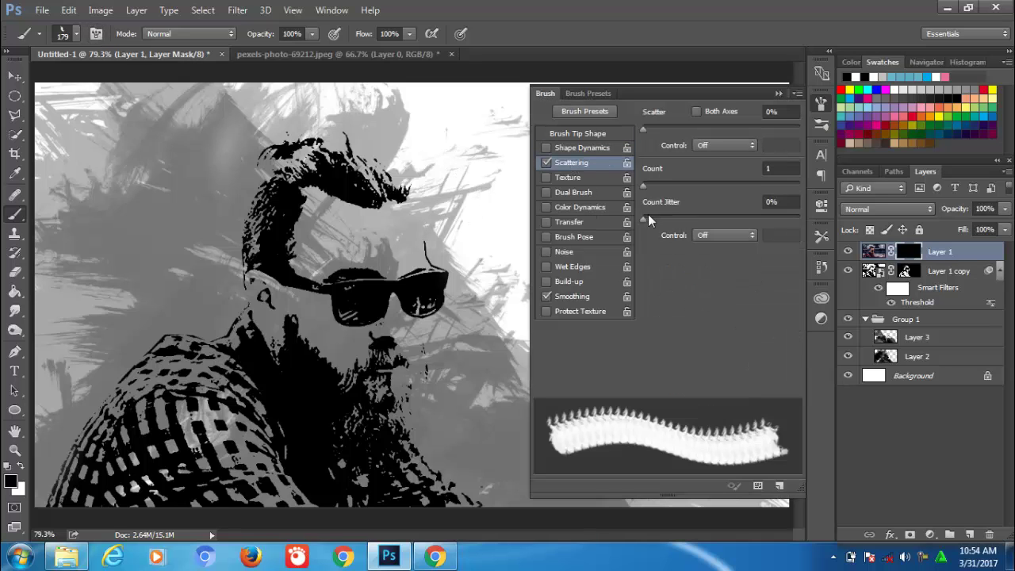
pyautogui.click(547, 162)
pyautogui.click(576, 148)
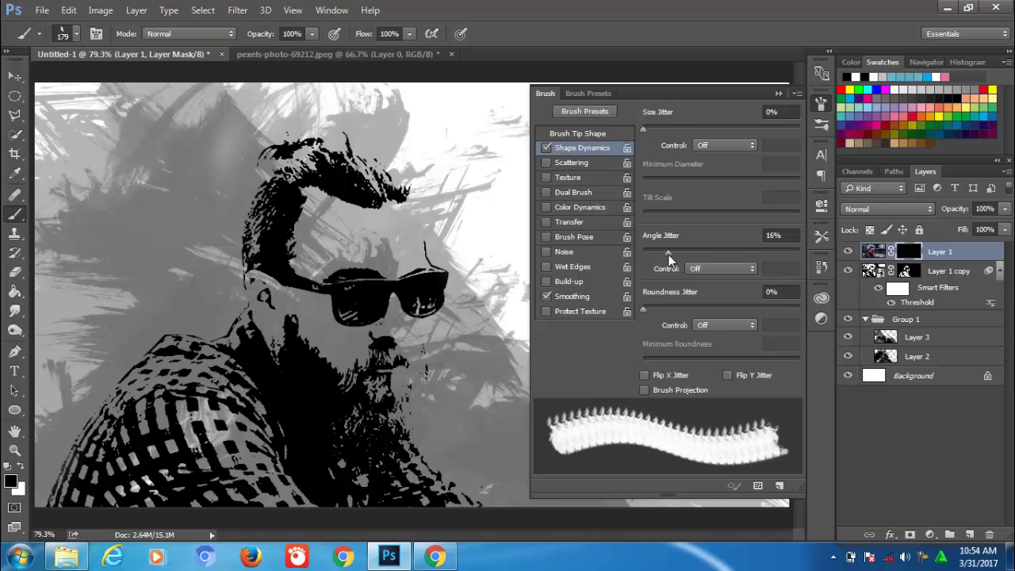
pyautogui.moveTo(669, 255); pyautogui.dragTo(670, 257)
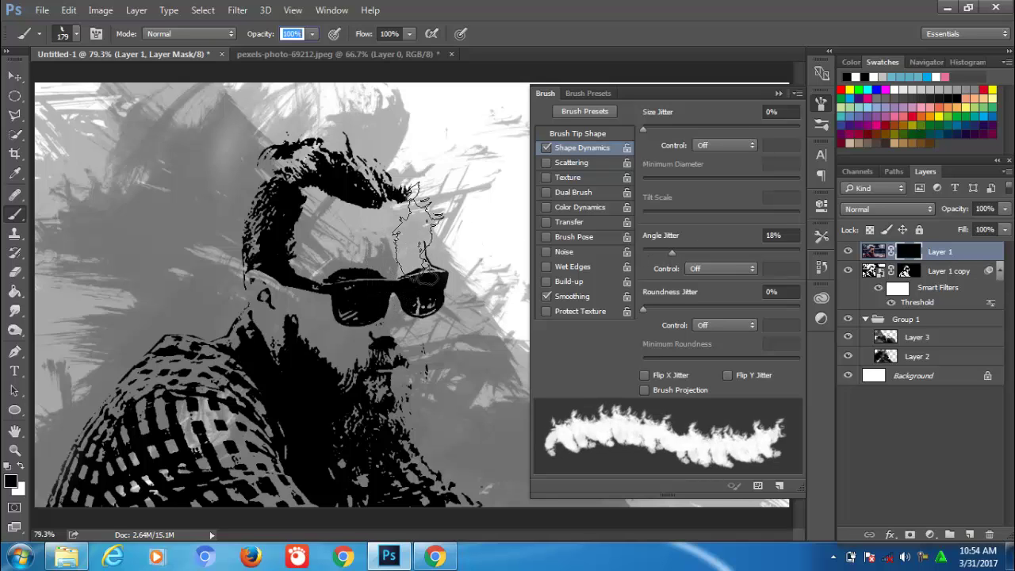
pyautogui.click(822, 104)
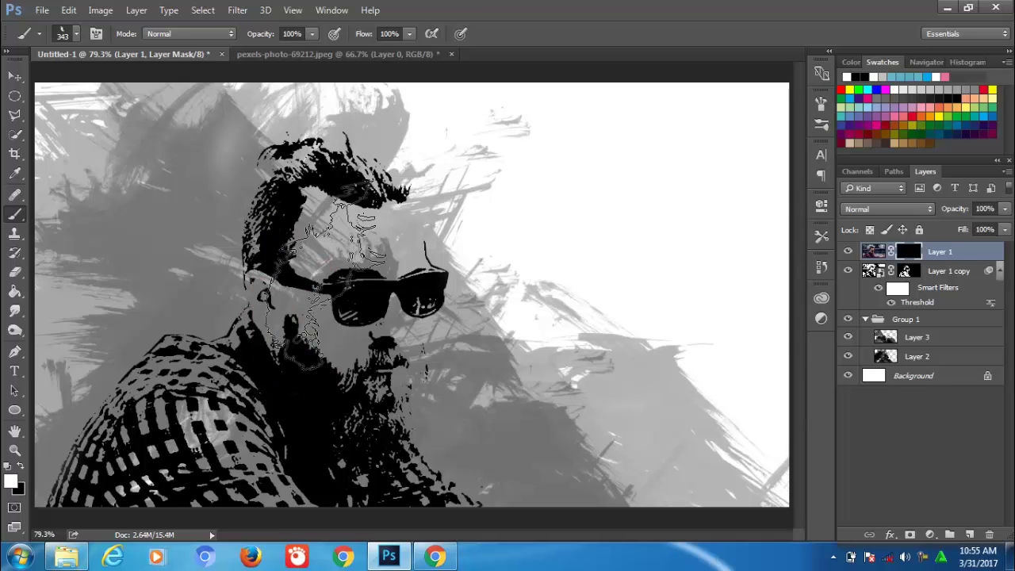
# Reveal colour over the face and shirt with a 76%-opacity brush, then switch painting colour to black.
pyautogui.moveTo(310, 33); pyautogui.dragTo(272, 48)
pyautogui.moveTo(271, 456)
pyautogui.mouseDown()
pyautogui.moveTo(293, 329)
pyautogui.moveTo(361, 444)
pyautogui.moveTo(329, 362)
pyautogui.moveTo(307, 350)
pyautogui.moveTo(344, 268)
pyautogui.moveTo(309, 397)
pyautogui.moveTo(183, 484)
pyautogui.moveTo(306, 357)
pyautogui.moveTo(326, 254)
pyautogui.moveTo(349, 230)
pyautogui.moveTo(317, 277)
pyautogui.moveTo(310, 345)
pyautogui.moveTo(342, 426)
pyautogui.moveTo(333, 349)
pyautogui.moveTo(329, 412)
pyautogui.moveTo(304, 434)
pyautogui.moveTo(444, 468)
pyautogui.moveTo(254, 500)
pyautogui.moveTo(238, 430)
pyautogui.moveTo(282, 410)
pyautogui.mouseUp()
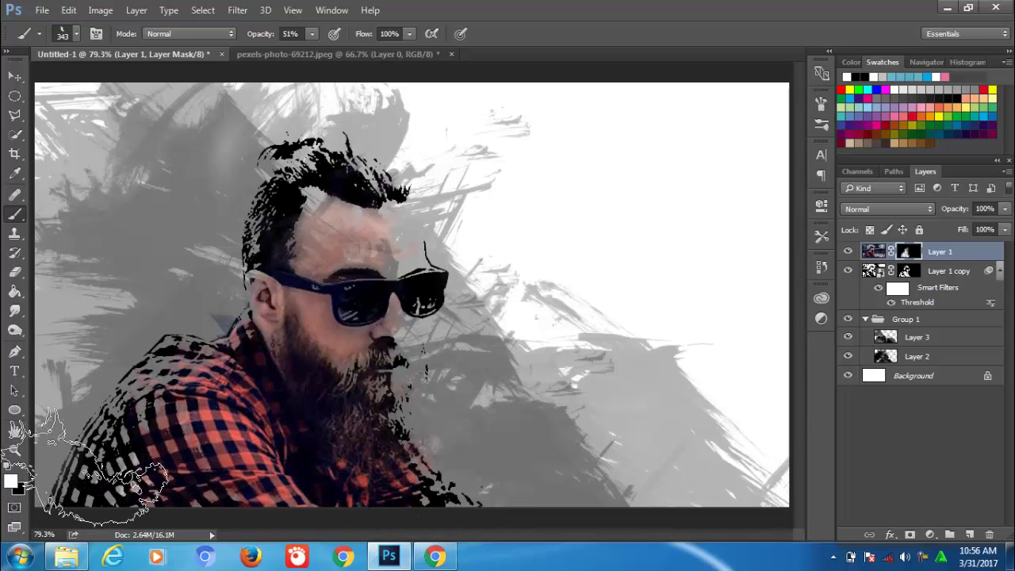
pyautogui.click(21, 468)
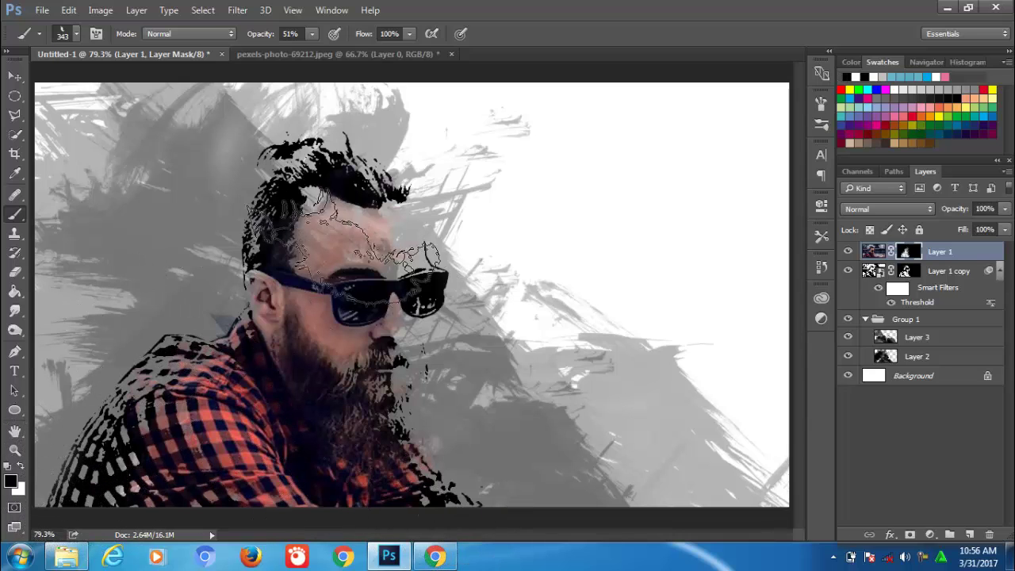
pyautogui.rightClick(343, 230)
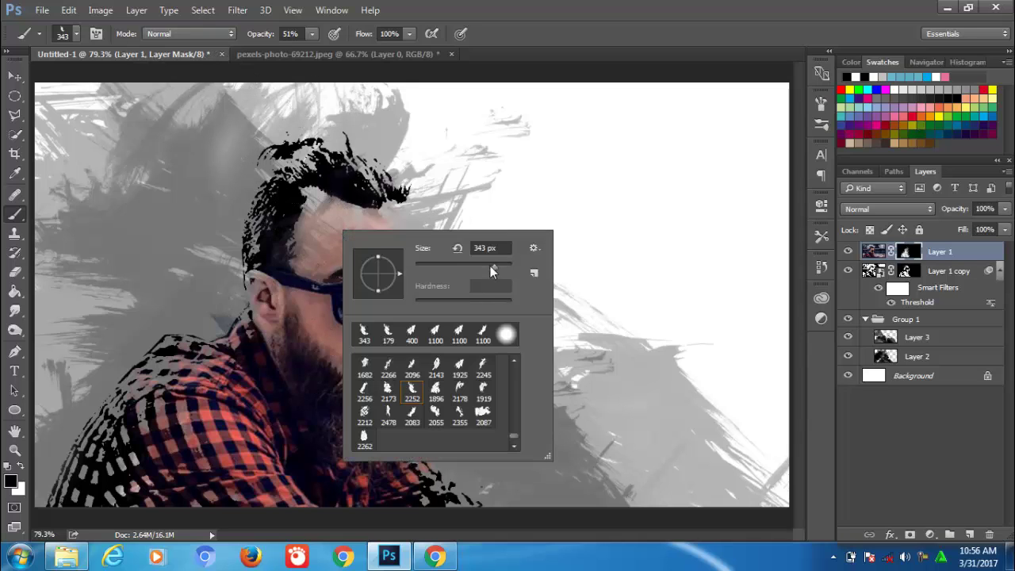
pyautogui.click(317, 249)
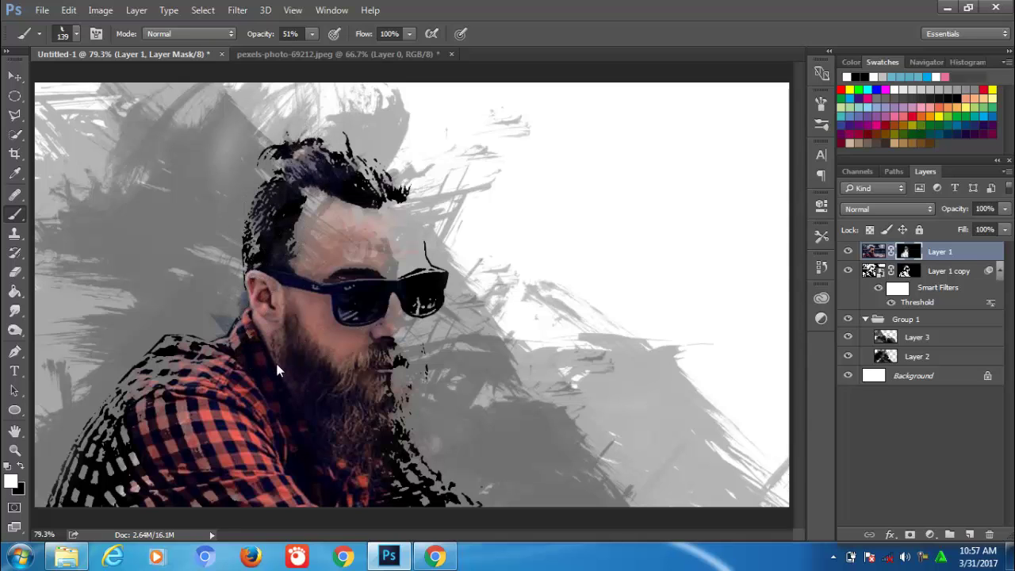
# Add a Gradient Map adjustment layer using the Blue, Red, Yellow preset.
pyautogui.click(14, 77)
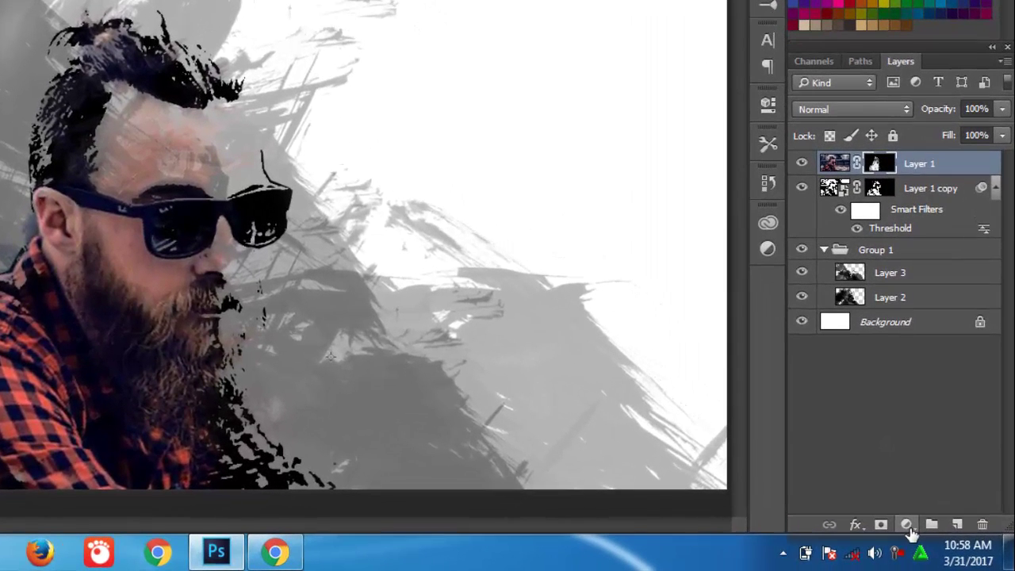
pyautogui.click(907, 525)
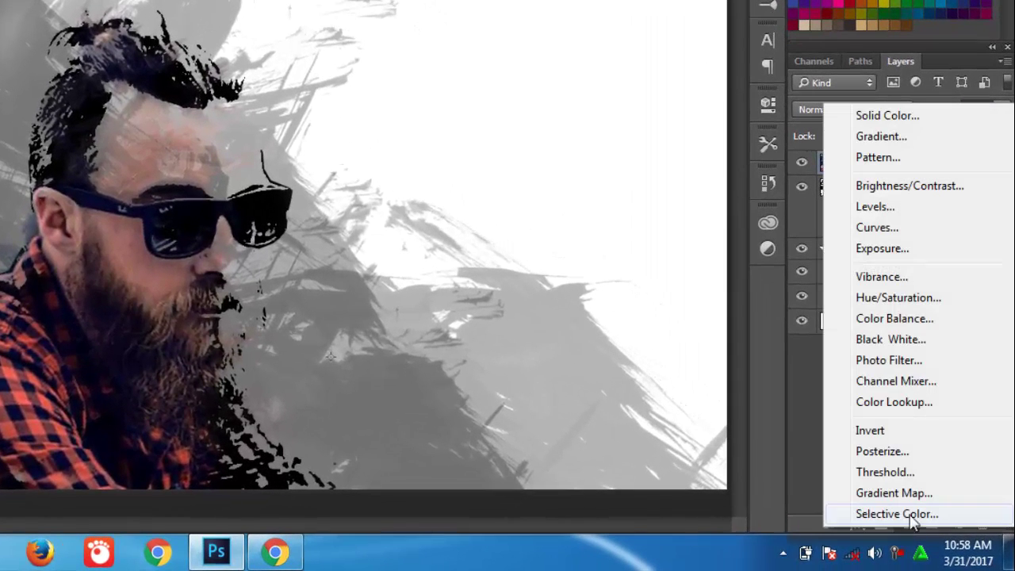
pyautogui.click(894, 493)
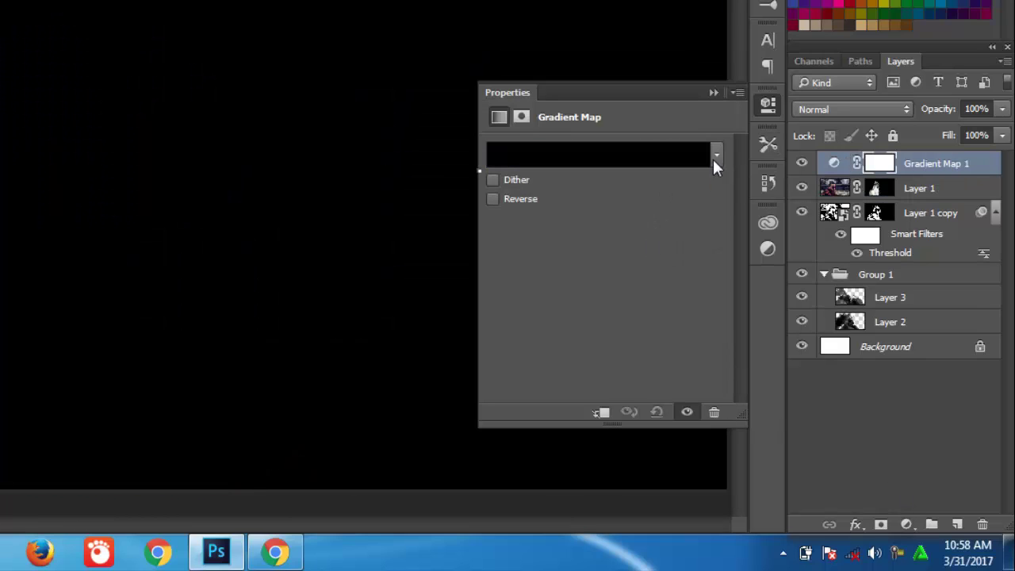
pyautogui.click(716, 155)
pyautogui.click(655, 200)
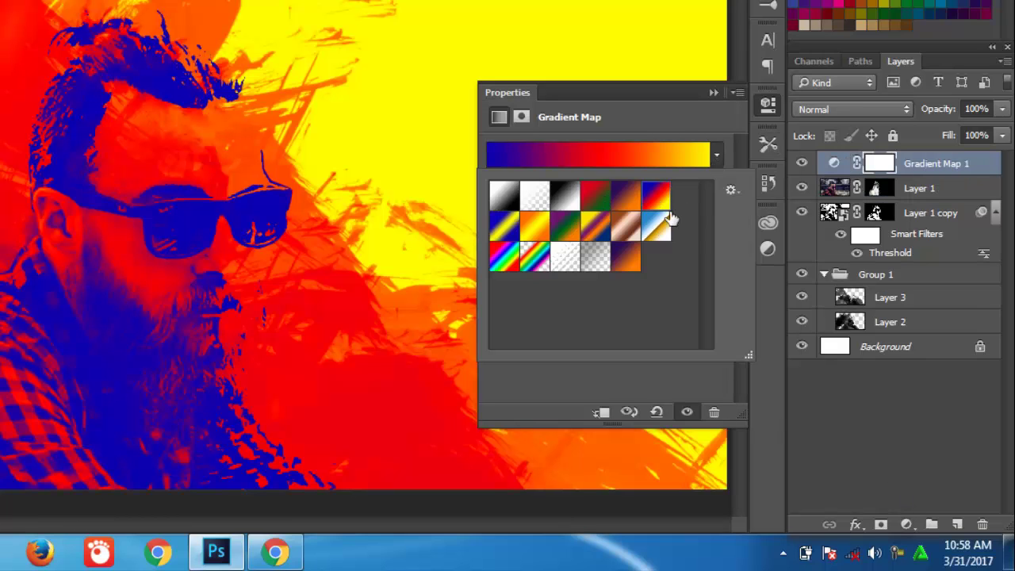
pyautogui.press('Return')
# Darken the gradient's left blue stop and adjust the middle red stop colour.
pyautogui.click(571, 156)
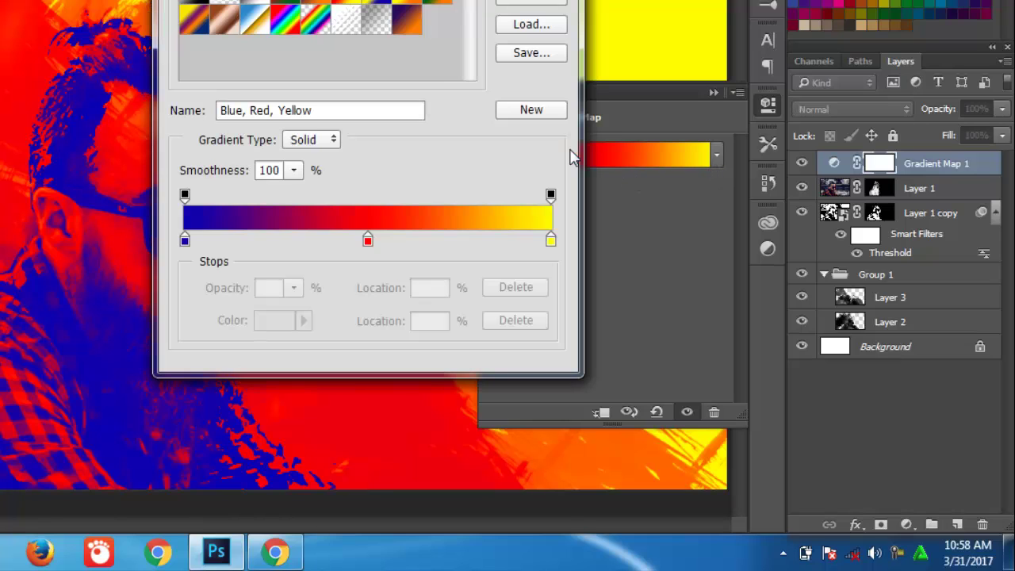
pyautogui.click(185, 240)
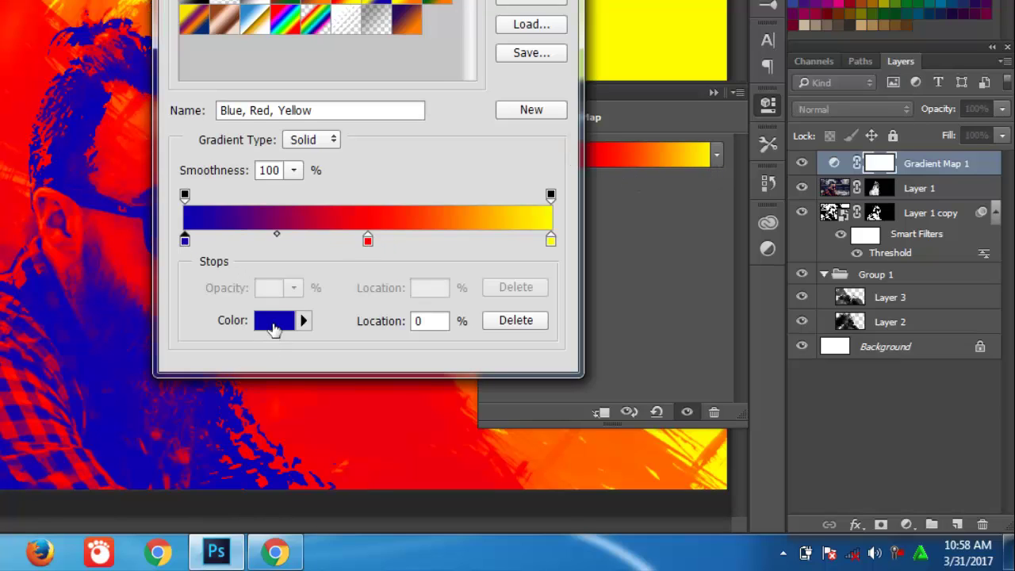
pyautogui.click(273, 330)
pyautogui.moveTo(720, 154); pyautogui.dragTo(714, 196)
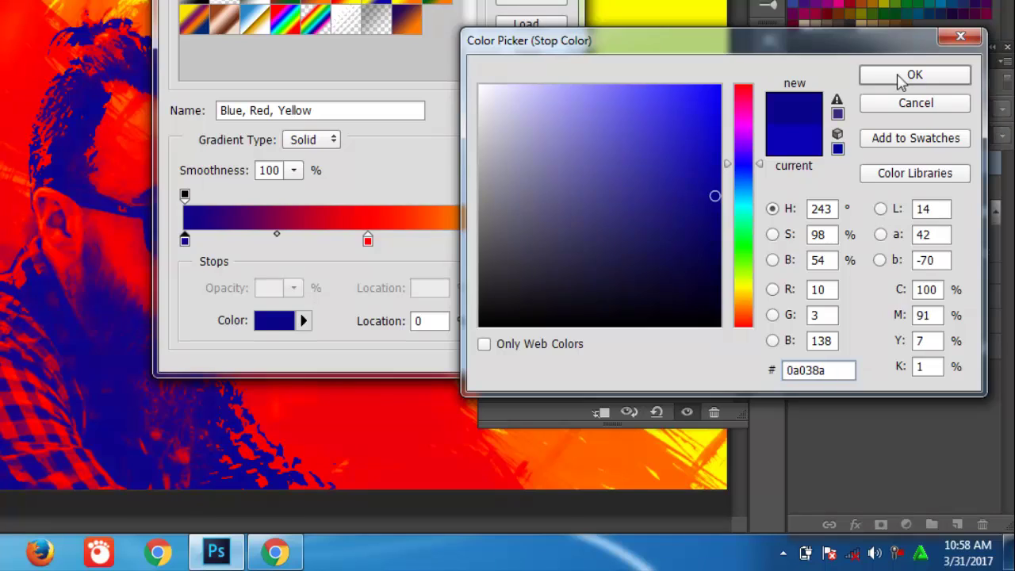
pyautogui.click(899, 76)
pyautogui.click(367, 241)
pyautogui.click(272, 320)
pyautogui.moveTo(712, 89)
pyautogui.mouseDown()
pyautogui.moveTo(715, 124)
pyautogui.moveTo(687, 109)
pyautogui.mouseUp()
pyautogui.click(916, 76)
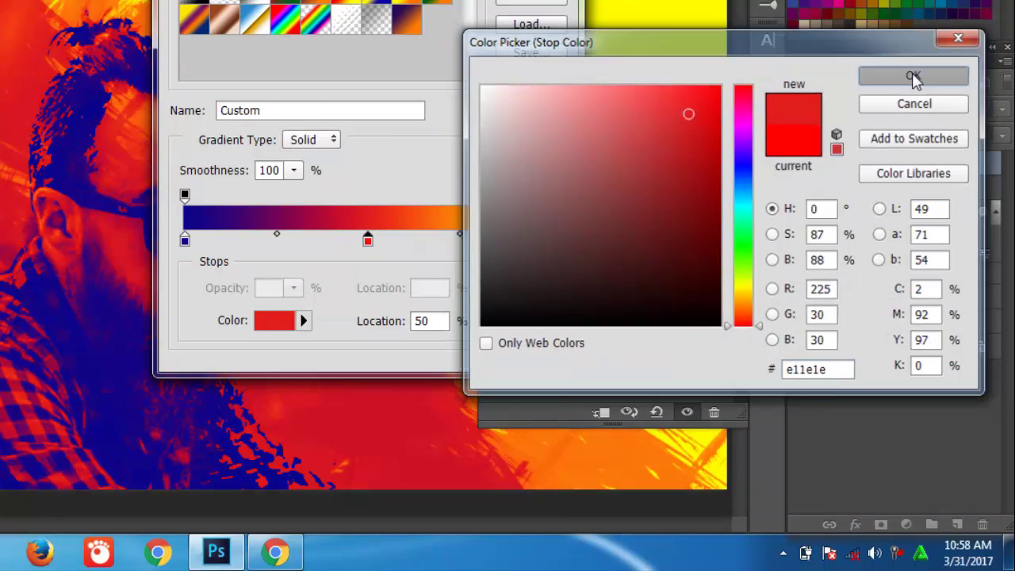
# Set the right stop to a bright saturated yellow and accept the edited gradient.
pyautogui.click(551, 241)
pyautogui.click(282, 329)
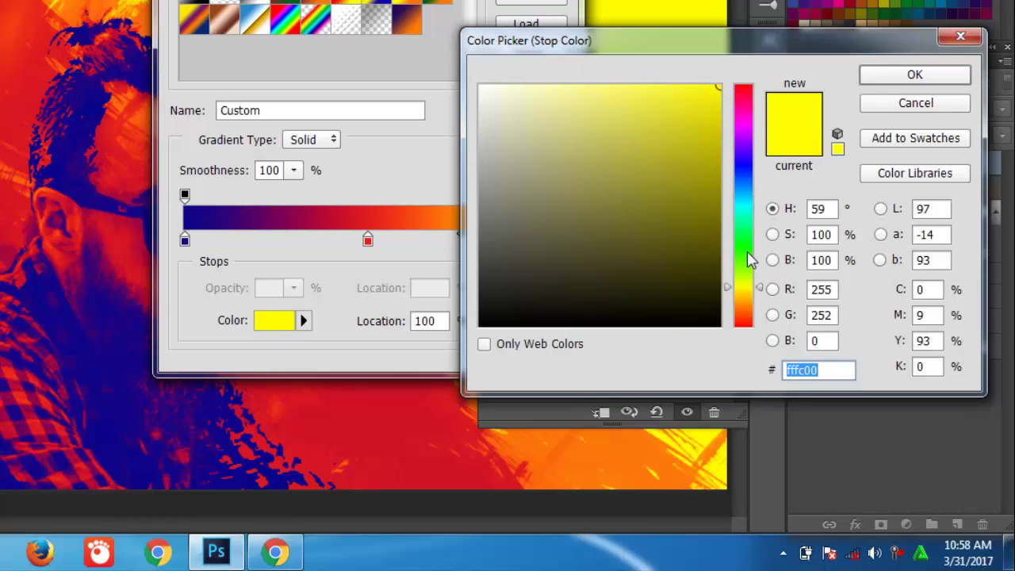
pyautogui.click(748, 256)
pyautogui.click(745, 289)
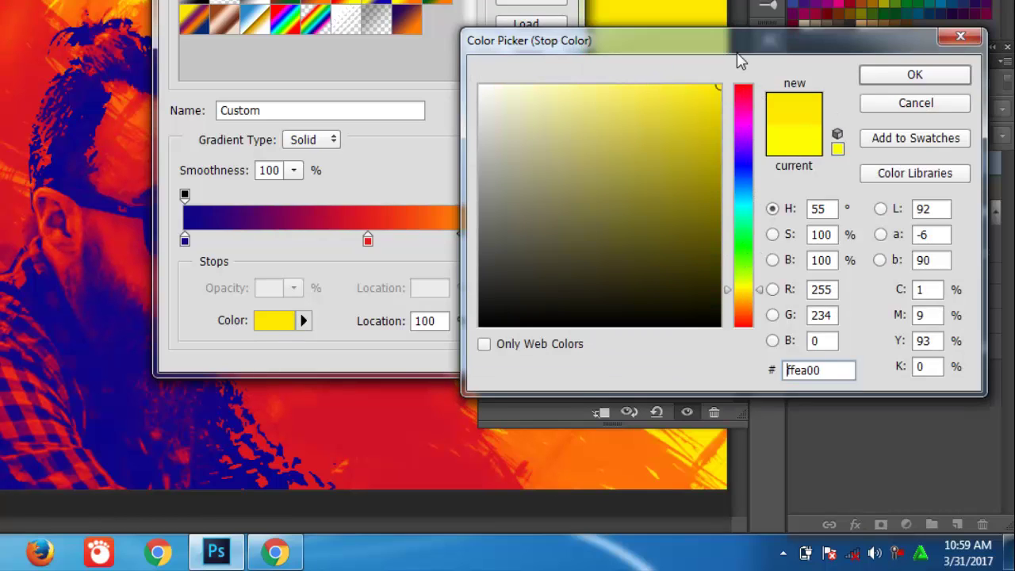
pyautogui.click(699, 85)
pyautogui.click(743, 284)
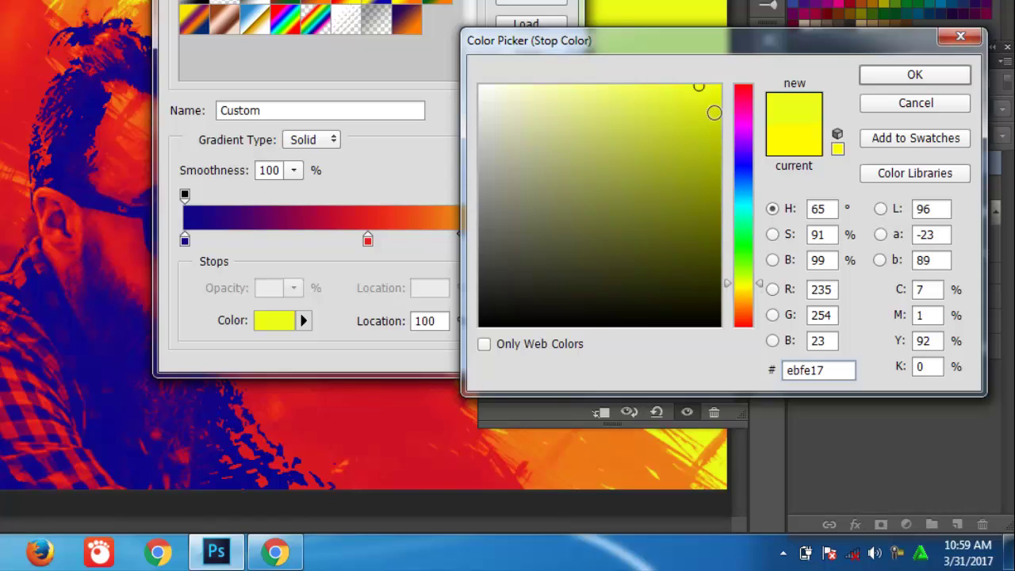
pyautogui.press('Return')
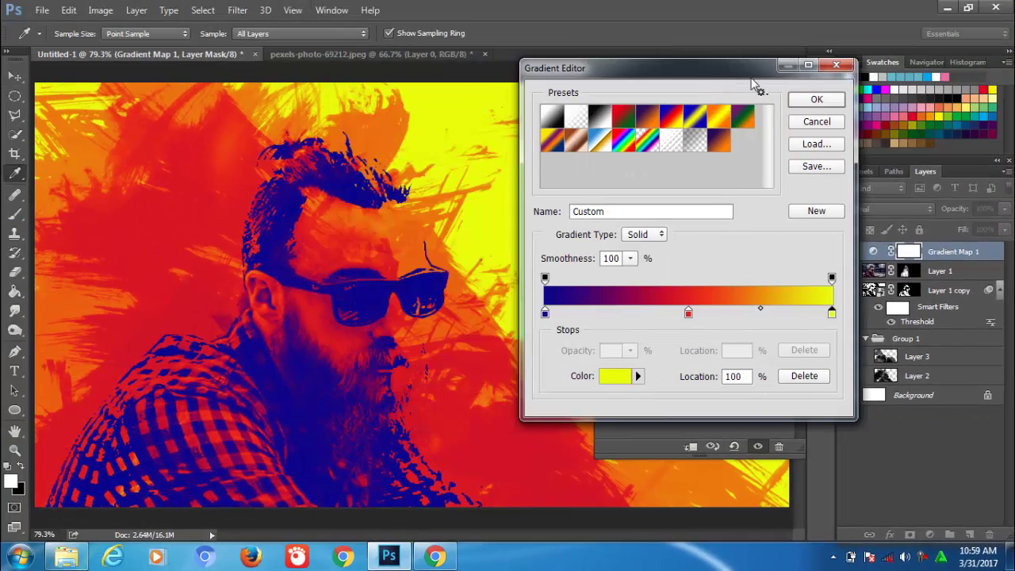
pyautogui.moveTo(753, 79); pyautogui.dragTo(767, 78)
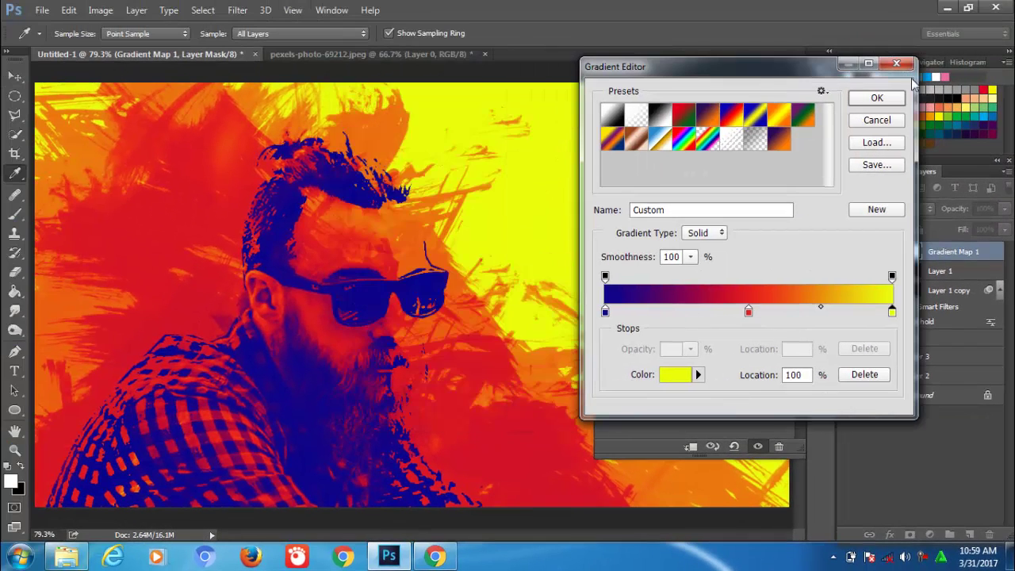
pyautogui.click(873, 101)
pyautogui.click(778, 199)
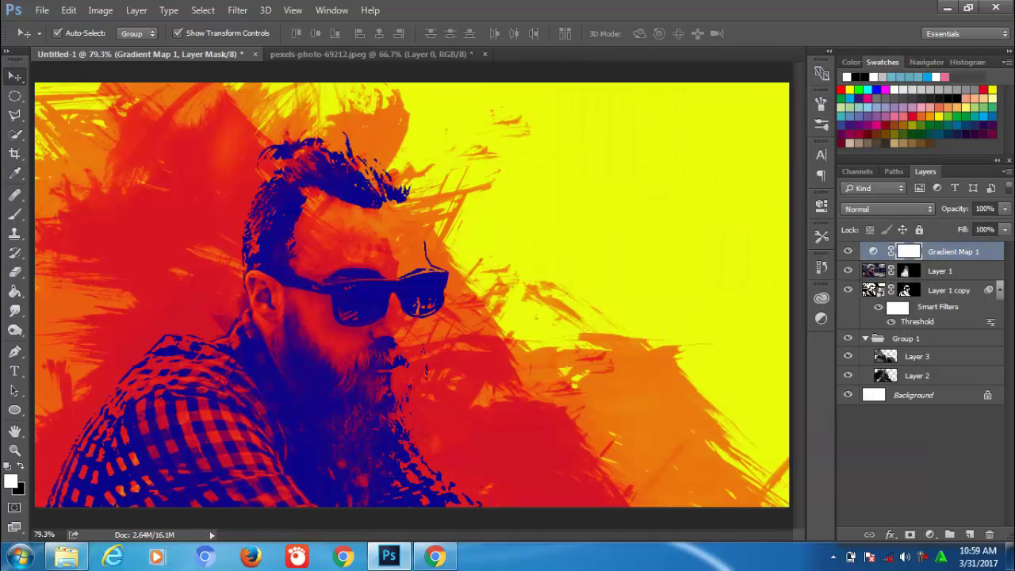
# Fade Gradient Map 1 to 42% opacity, then select Layer 1 with the Brush tool active.
pyautogui.click(1005, 210)
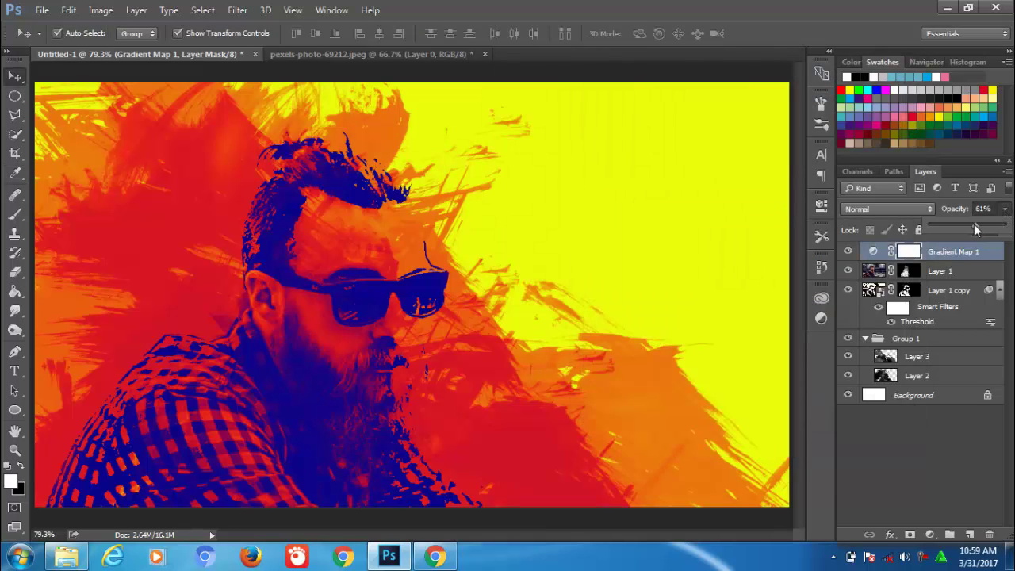
pyautogui.moveTo(974, 228); pyautogui.dragTo(950, 228)
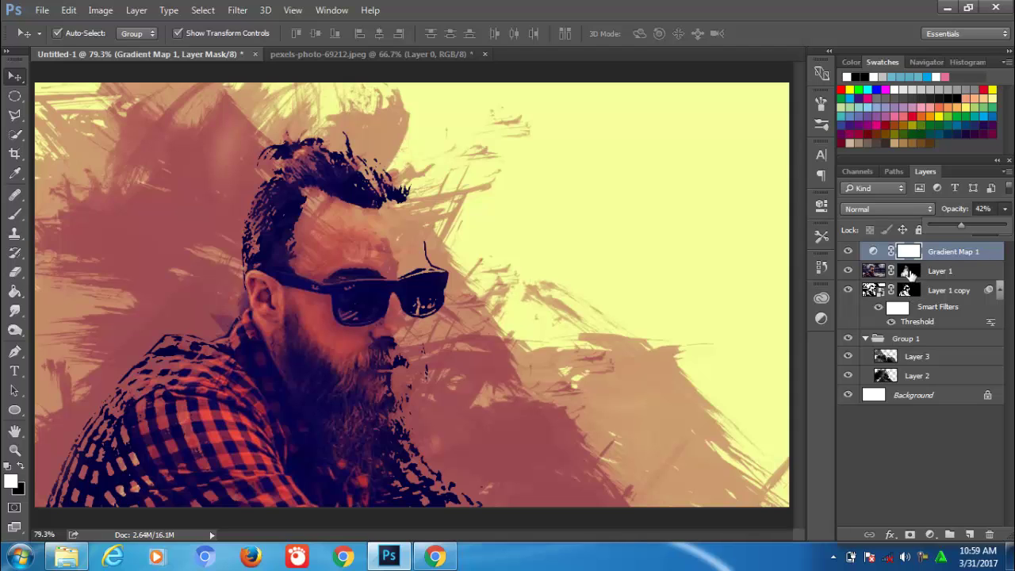
pyautogui.press('Return')
pyautogui.hotkey('alt', '[')
pyautogui.press('b')
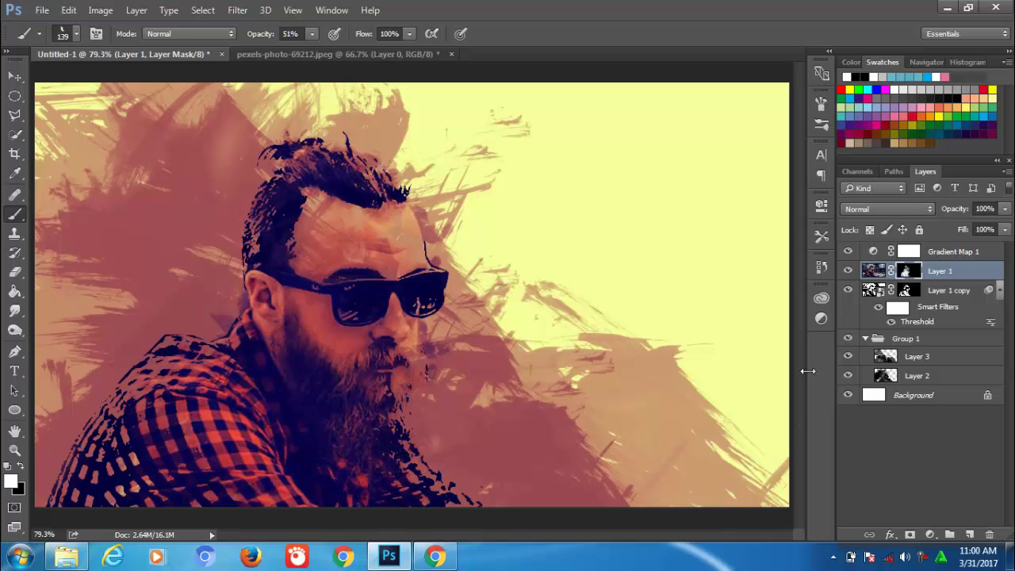
# Paint 700 px dark splatter at the lower right on Layer 2 and across the middle on Layer 3.
pyautogui.click(890, 377)
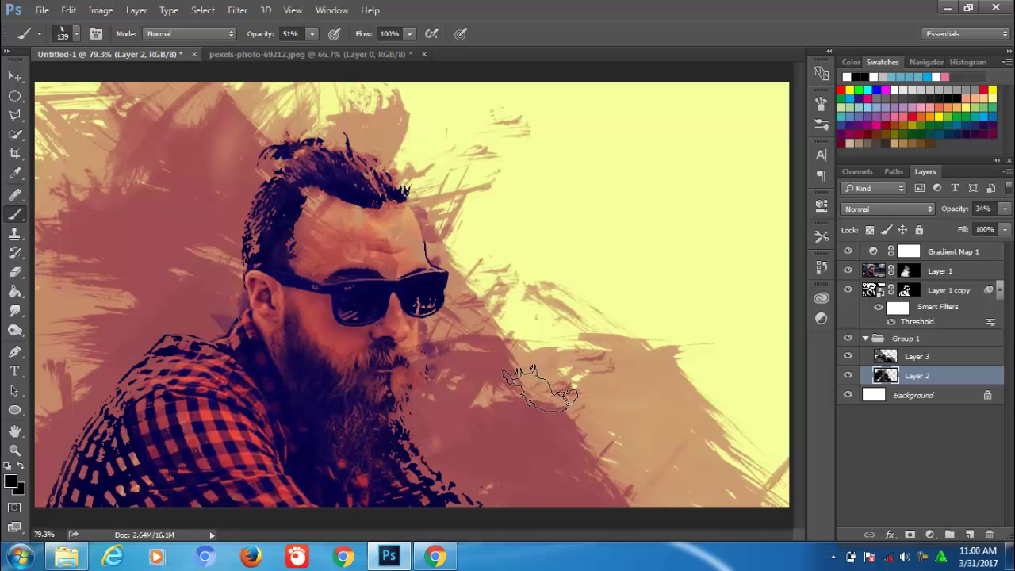
pyautogui.press(']')
pyautogui.press(']')
pyautogui.press(']')
pyautogui.press(']')
pyautogui.press(']')
pyautogui.press(']')
pyautogui.press(']')
pyautogui.press(']')
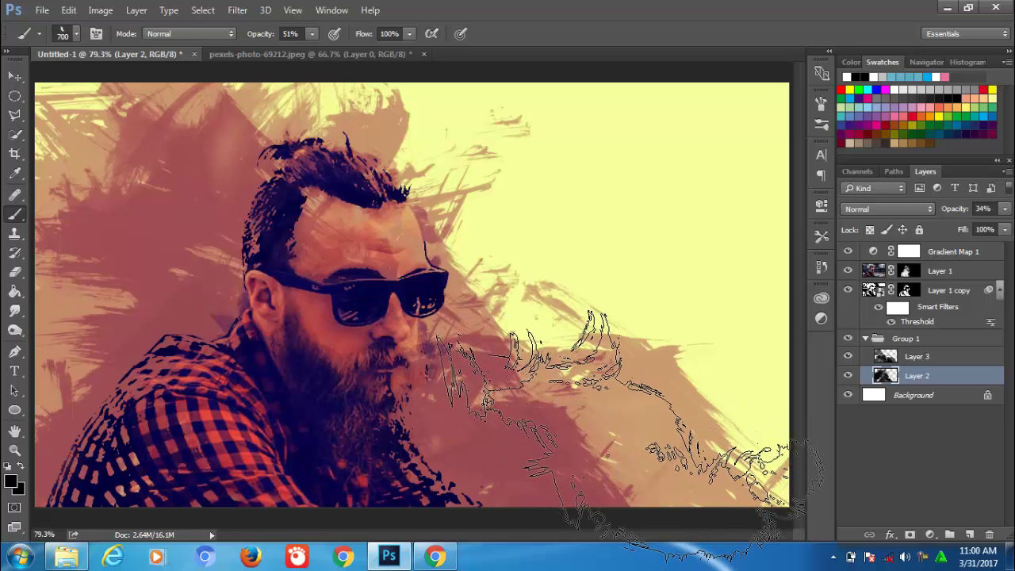
pyautogui.moveTo(627, 445); pyautogui.dragTo(773, 480)
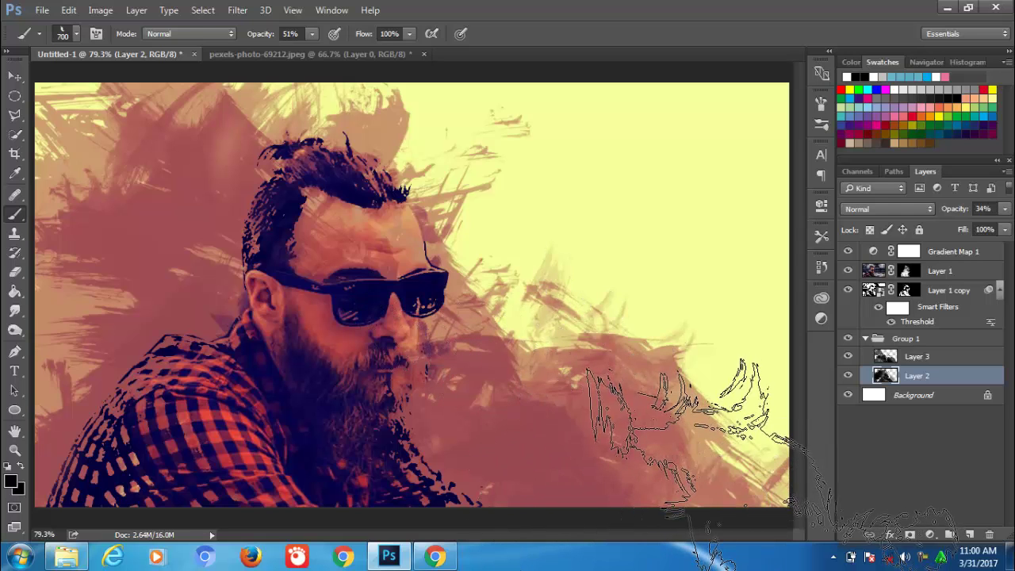
pyautogui.moveTo(714, 460); pyautogui.dragTo(726, 341)
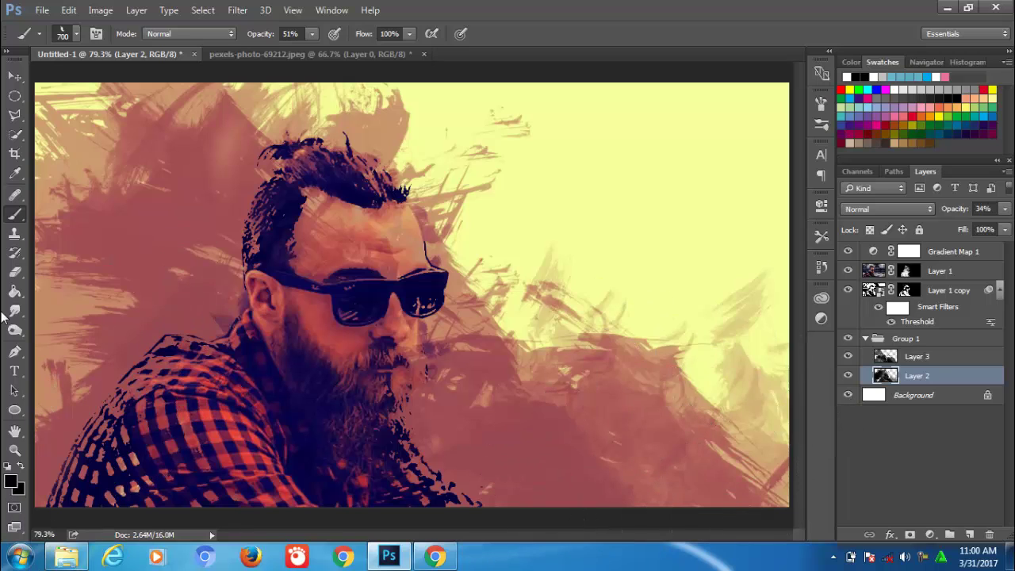
pyautogui.hotkey('alt', ']')
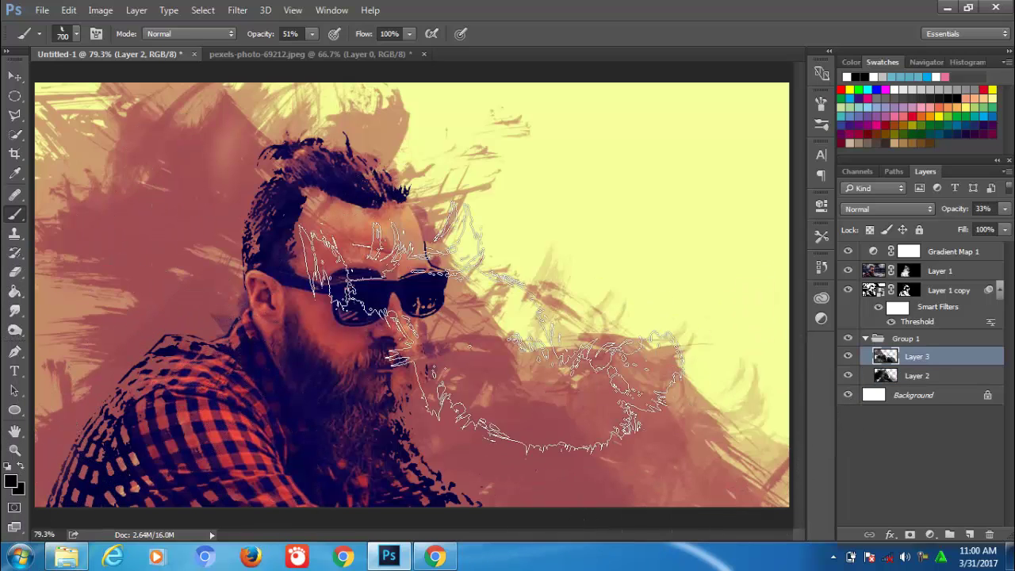
pyautogui.moveTo(79, 341); pyautogui.dragTo(91, 389)
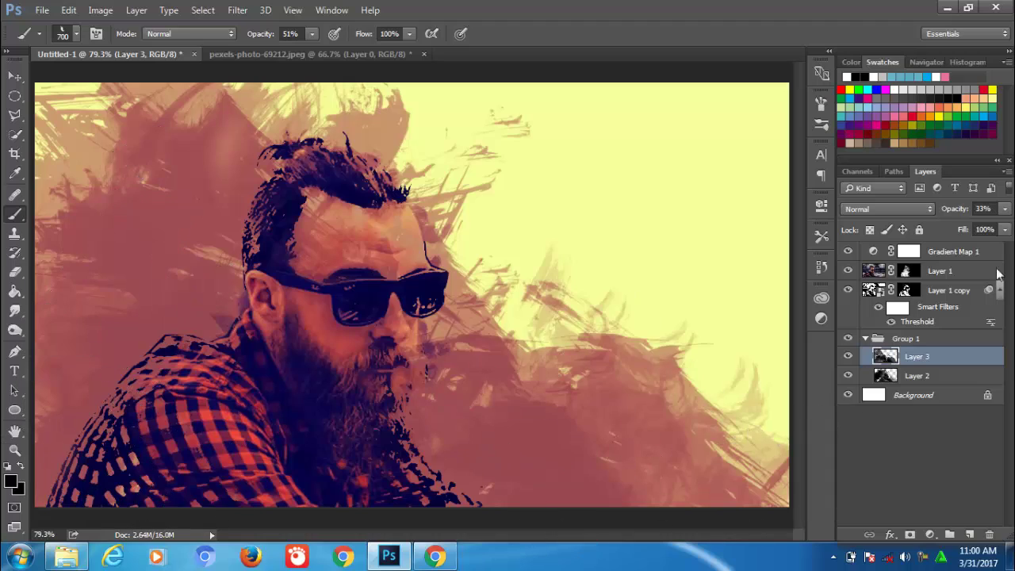
pyautogui.press('v')
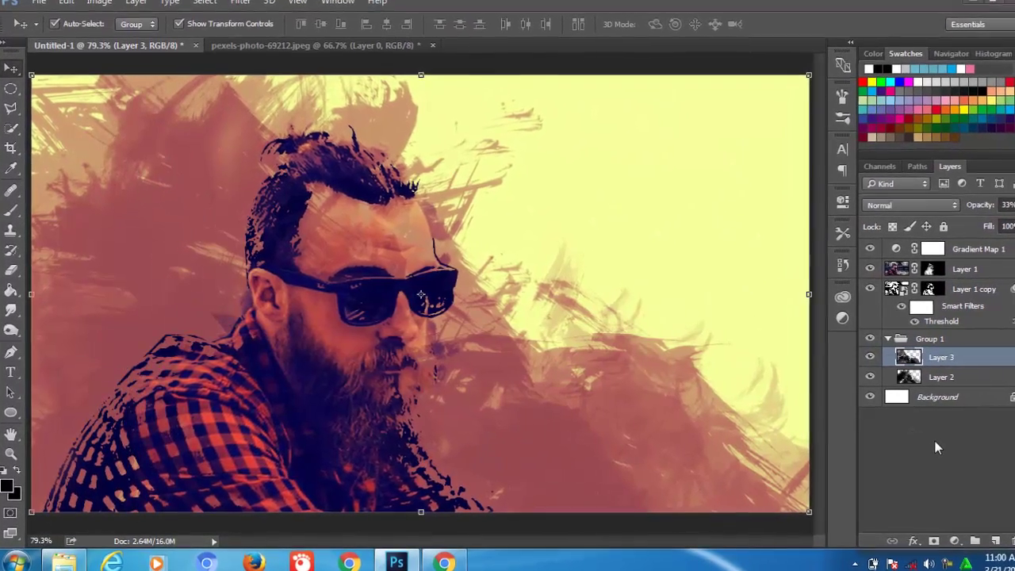
pyautogui.click(905, 438)
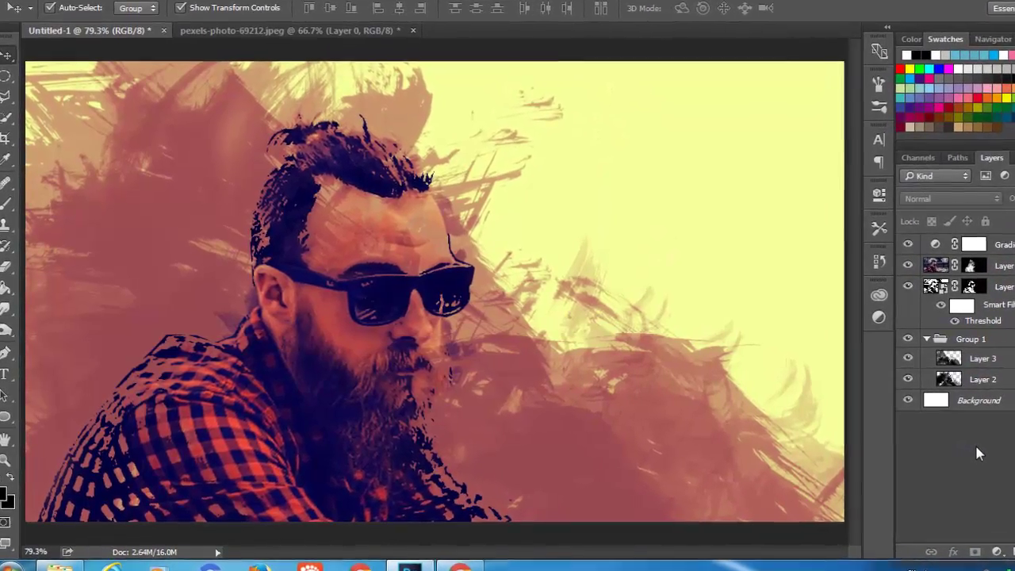